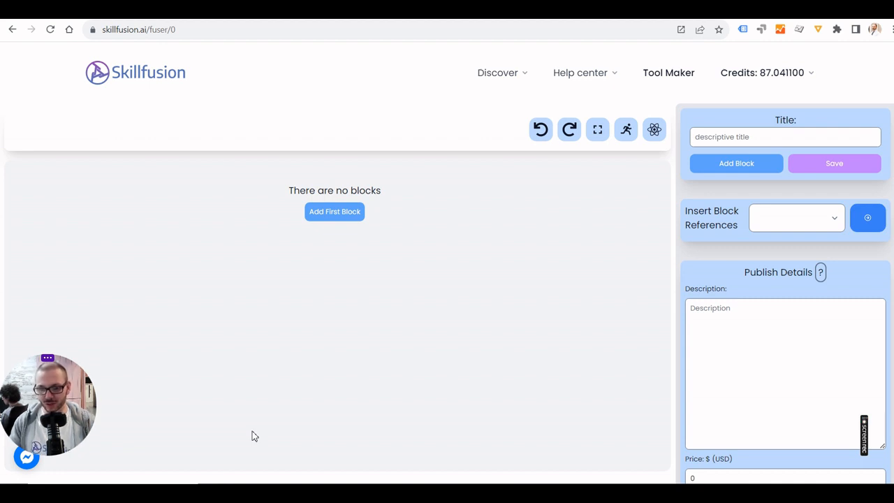
Add the first block to the tool and make it a User Question block
click(334, 218)
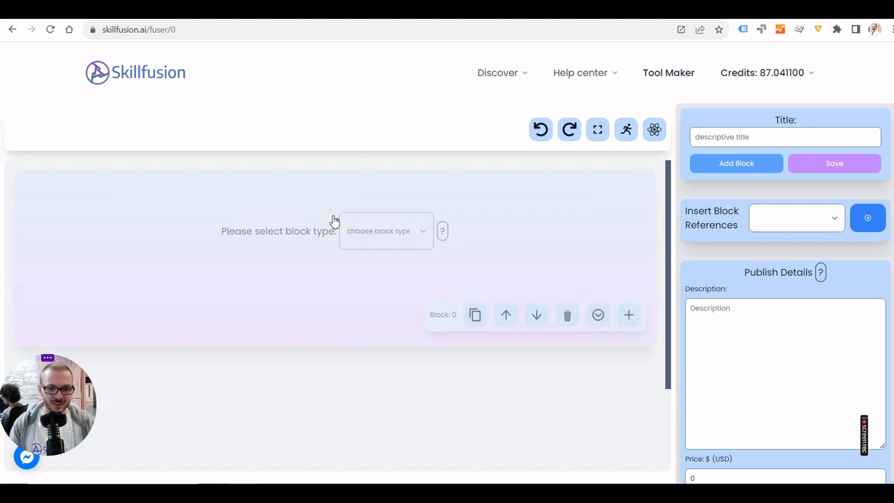
click(399, 235)
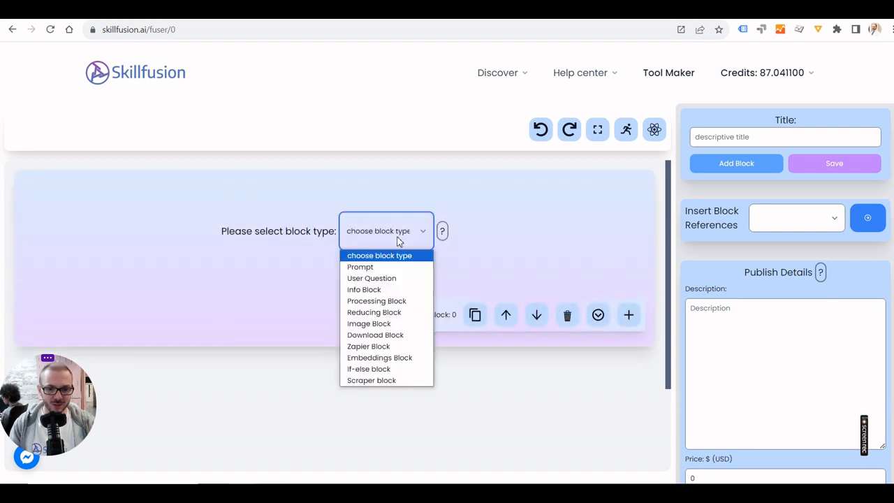
click(391, 278)
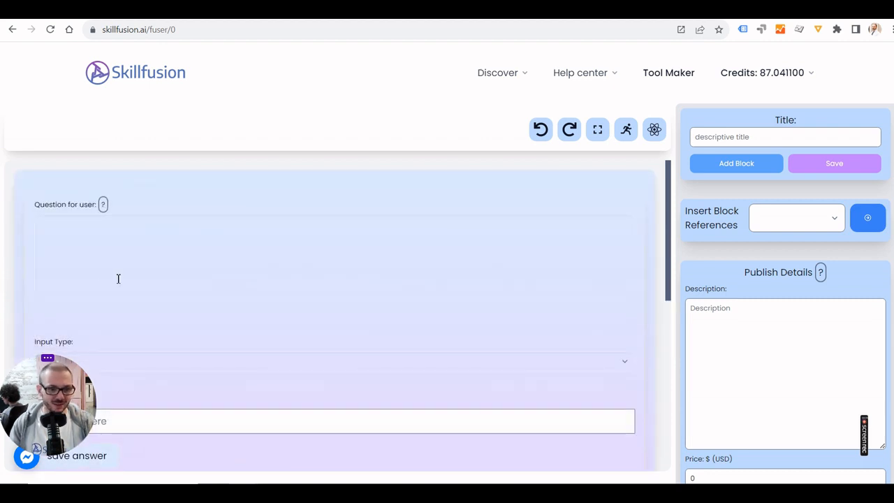
Enter "What would you like your tweet to be about?" as the question for the user
click(119, 266)
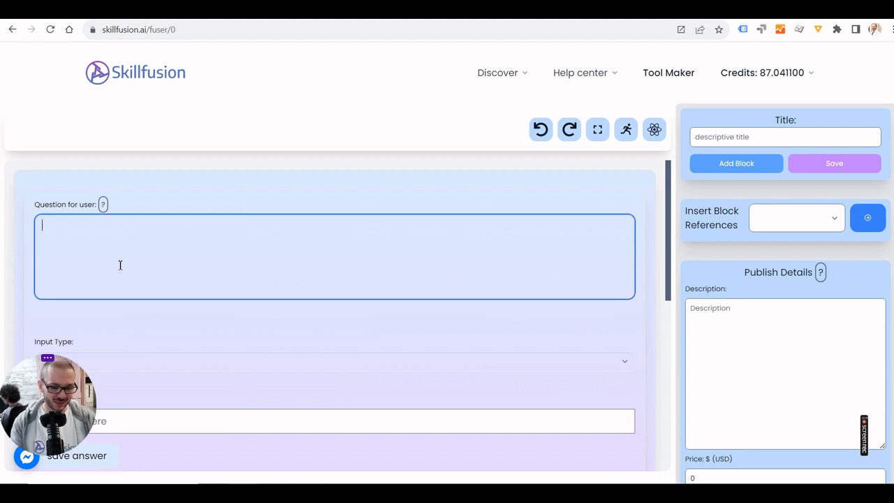
text(What)
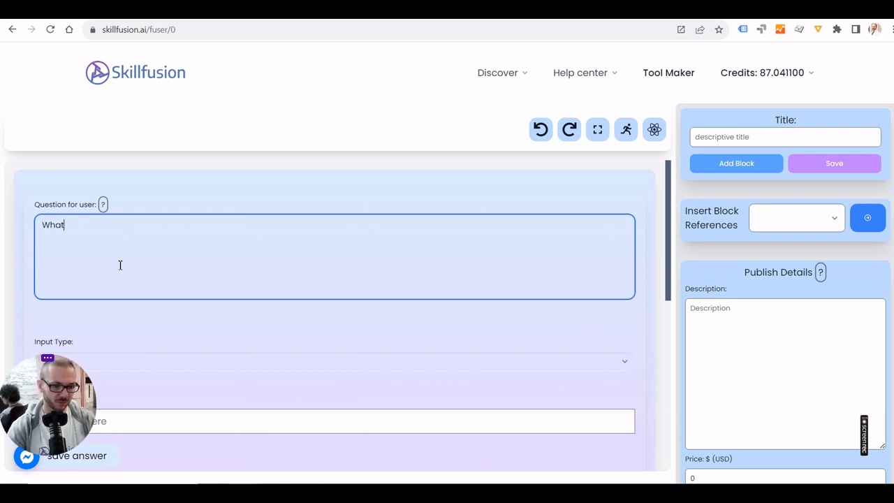
text( wo)
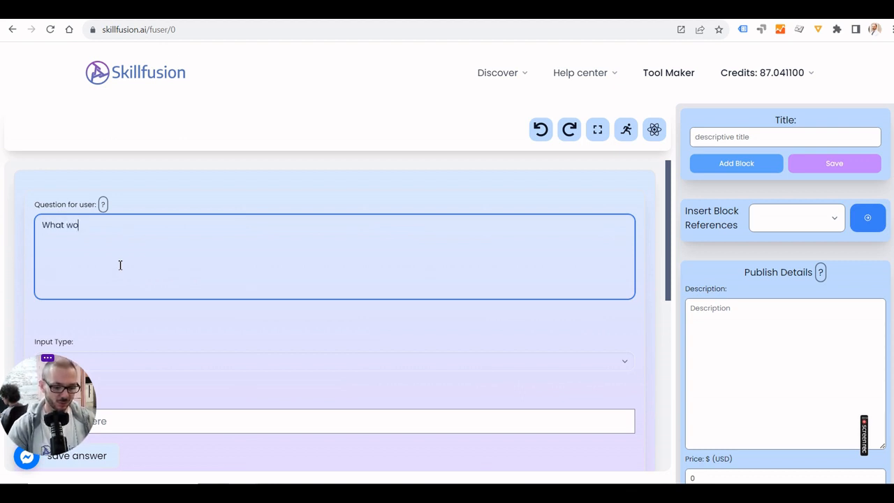
text(uld you lik)
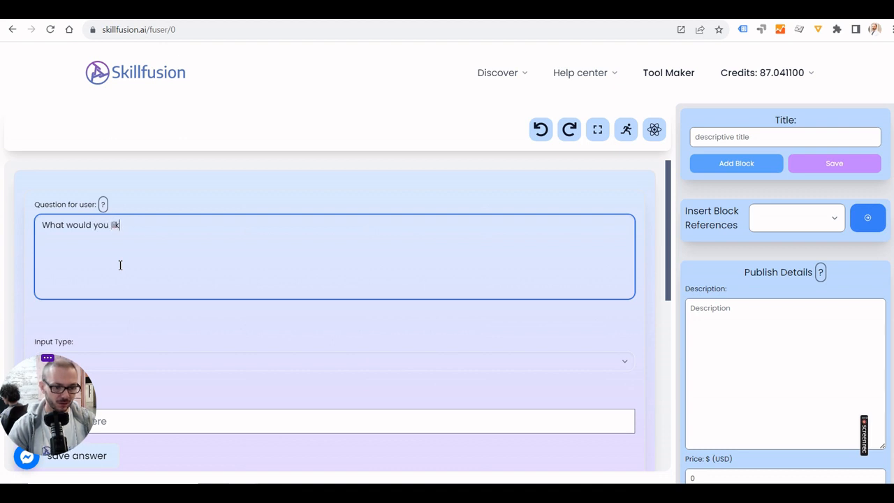
text(e your twe)
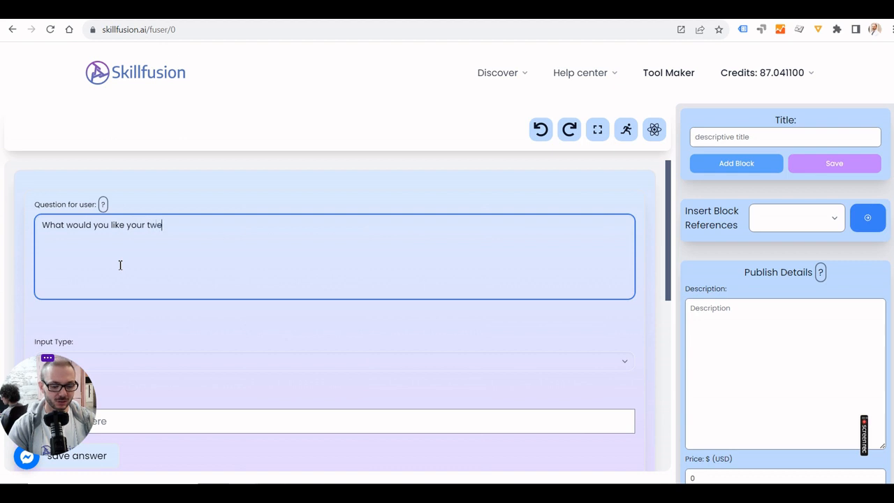
text(et to be about?)
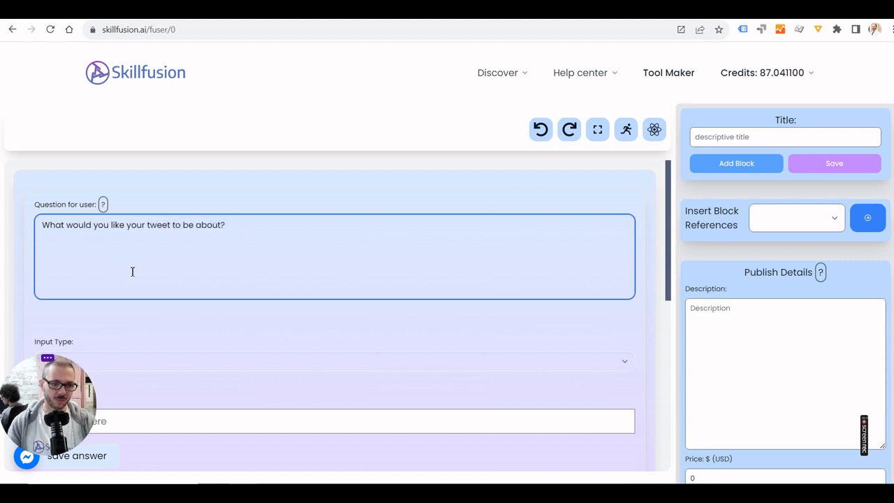
Enter "speed" as the test answer of the User Question block and save it
scroll(132, 270, down, 3)
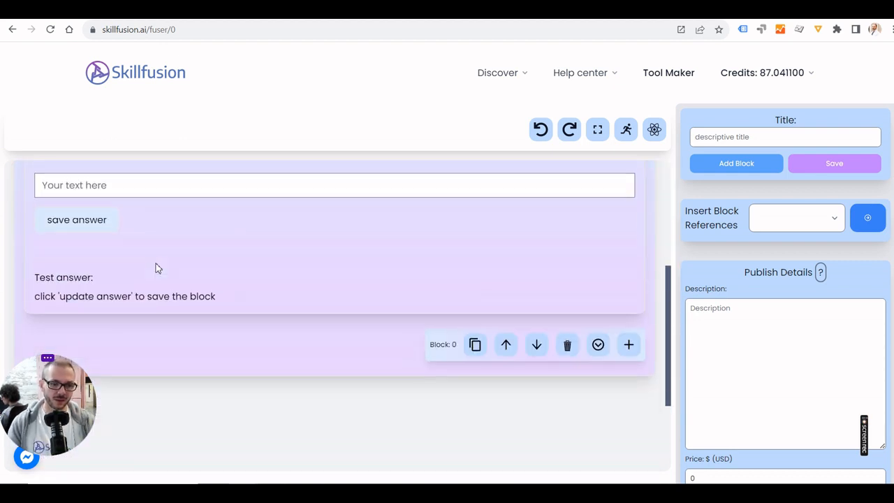
click(118, 189)
text(speed)
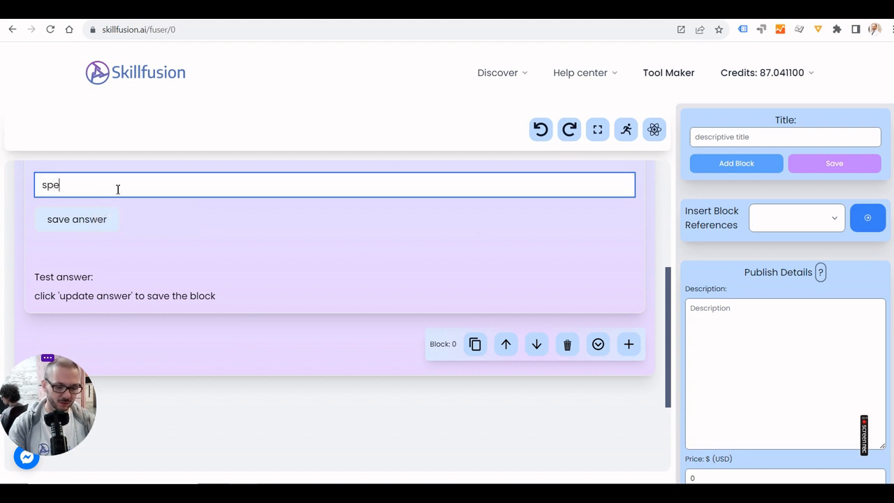
click(93, 219)
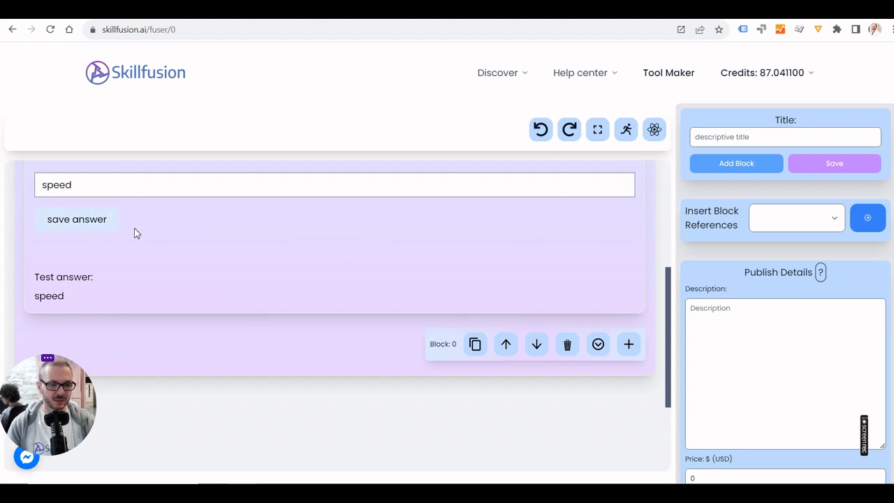
Add a new block below Block 0 and make it an Embeddings Block
scroll(403, 255, down, 2)
click(628, 226)
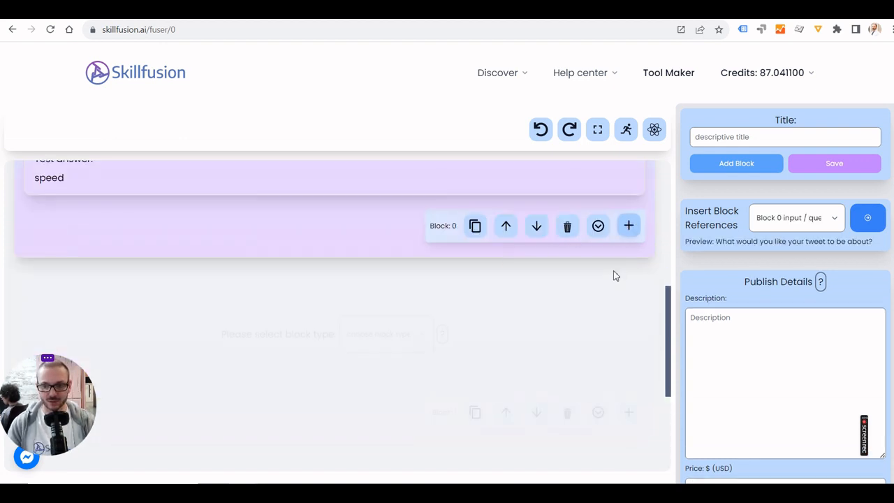
scroll(447, 222, up, 1)
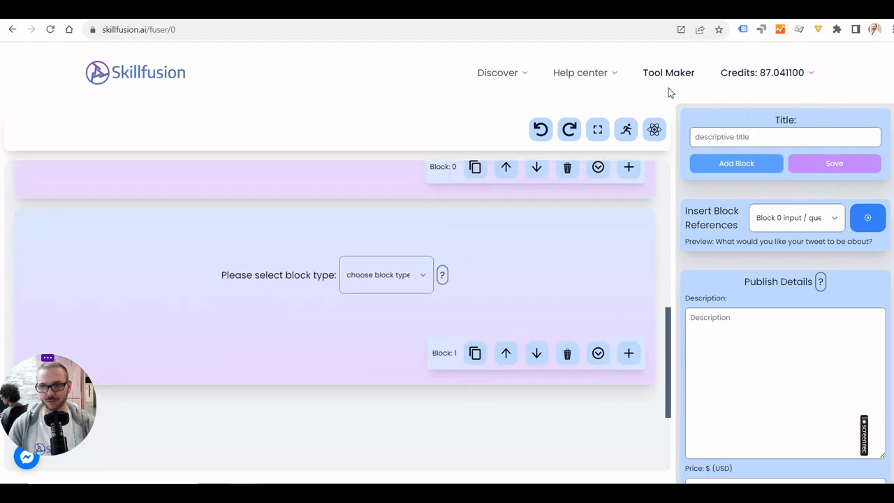
click(395, 286)
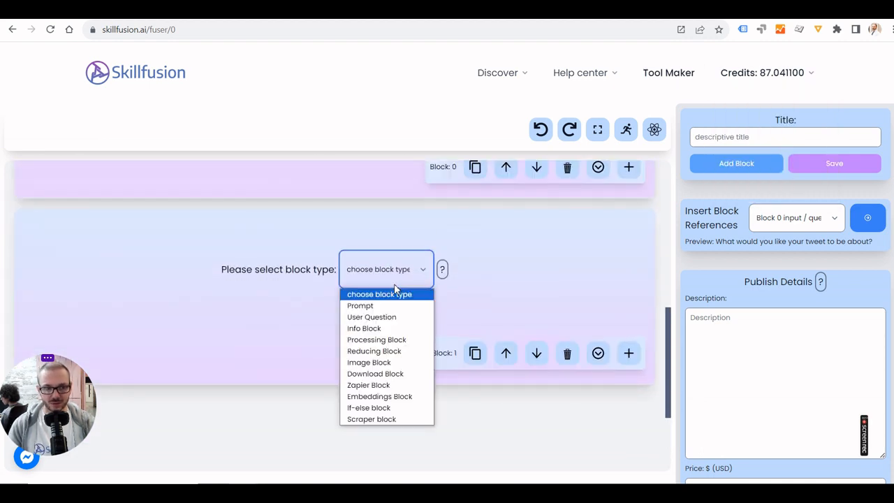
click(387, 397)
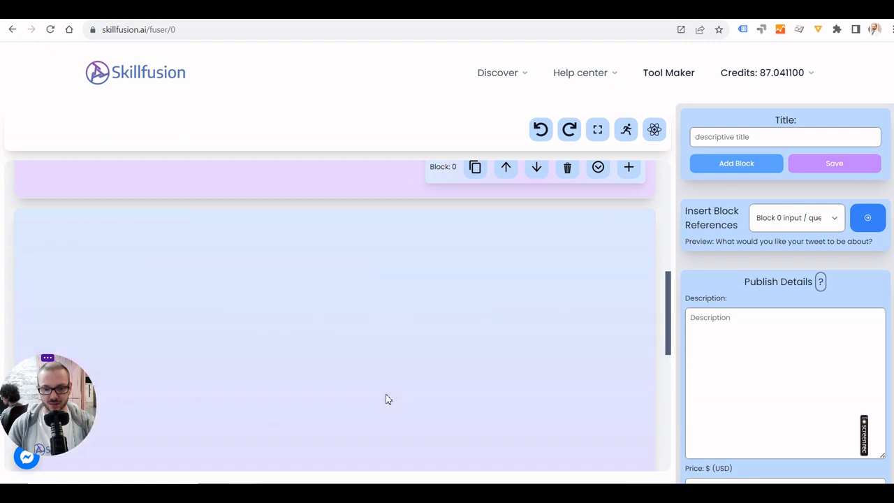
Insert the Block 0 output reference into the Embeddings Block's text to compare
scroll(415, 292, down, 2)
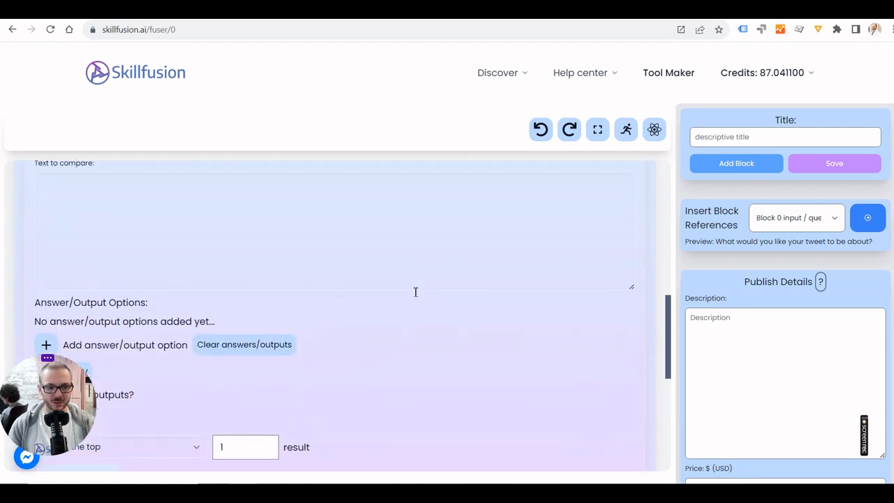
scroll(415, 291, up, 2)
click(199, 282)
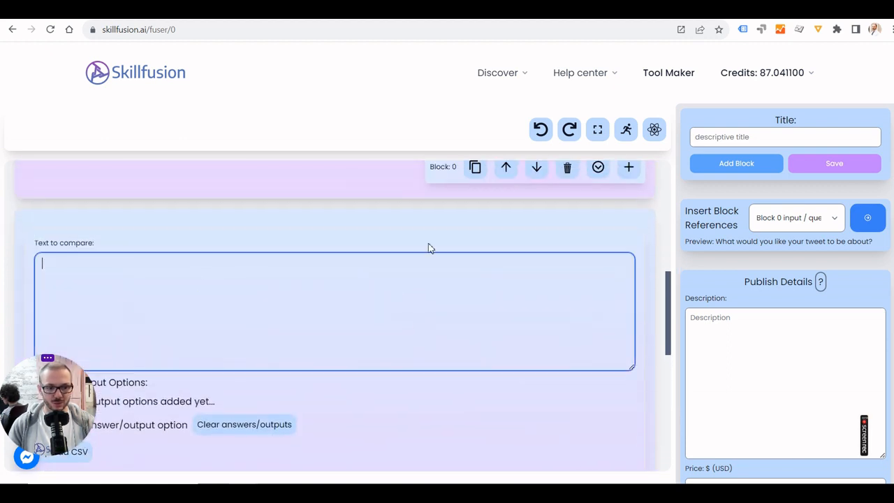
click(796, 225)
click(789, 248)
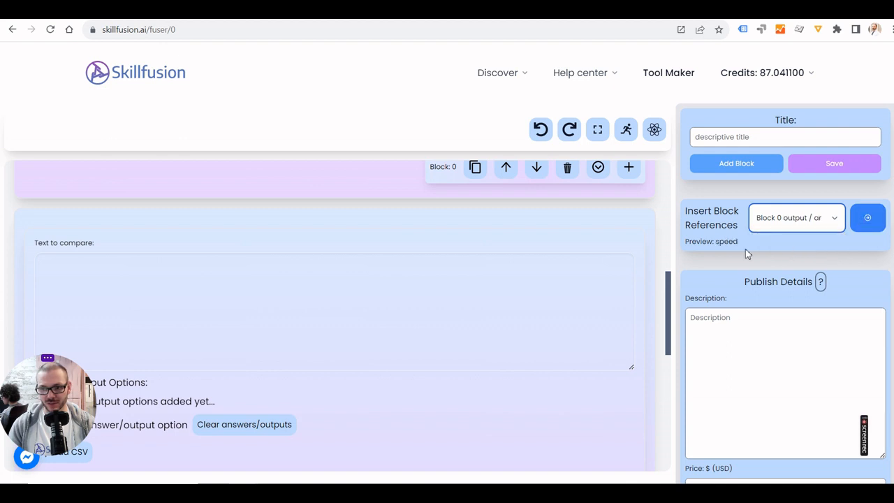
click(861, 219)
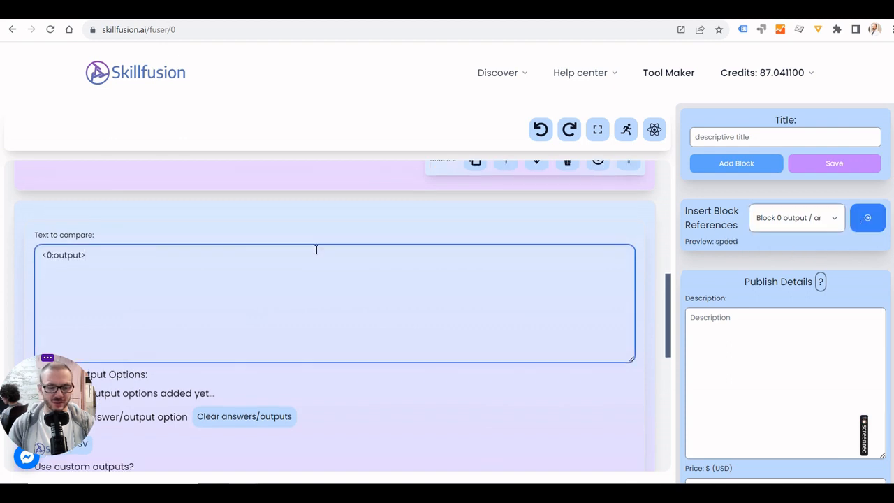
Add the answer option "You are first or you are list in tech" to the Embeddings Block
scroll(317, 249, down, 3)
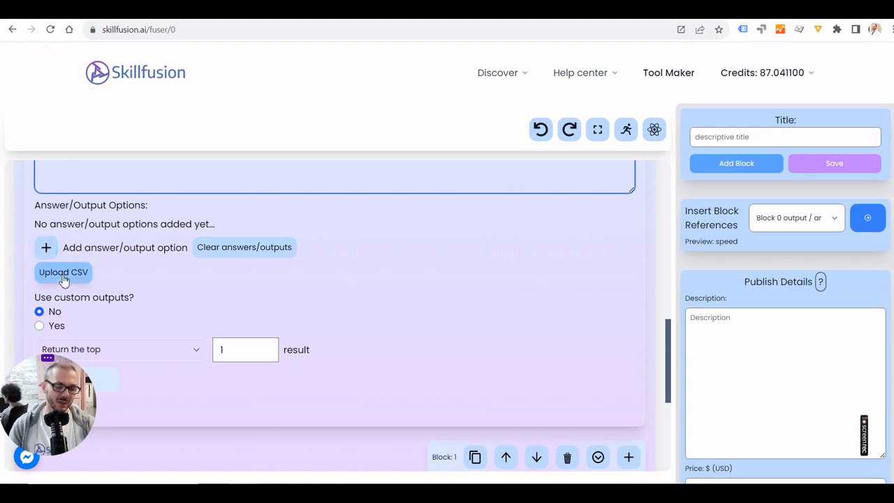
click(46, 247)
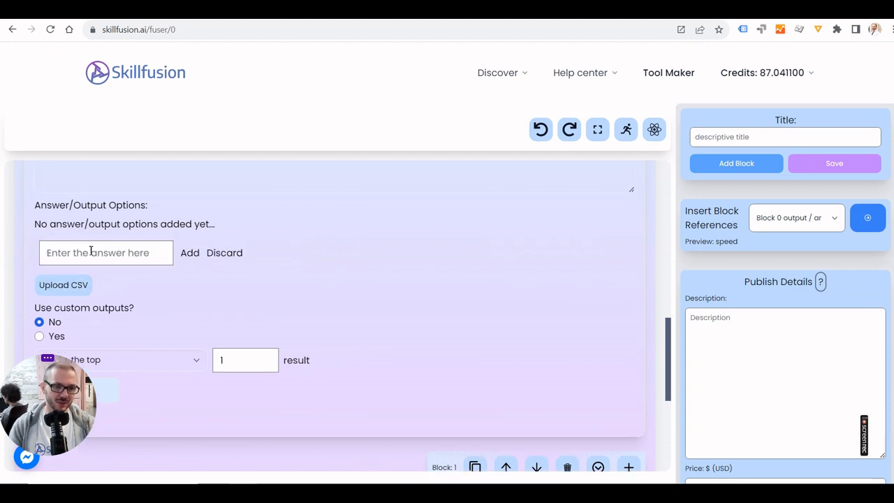
click(91, 250)
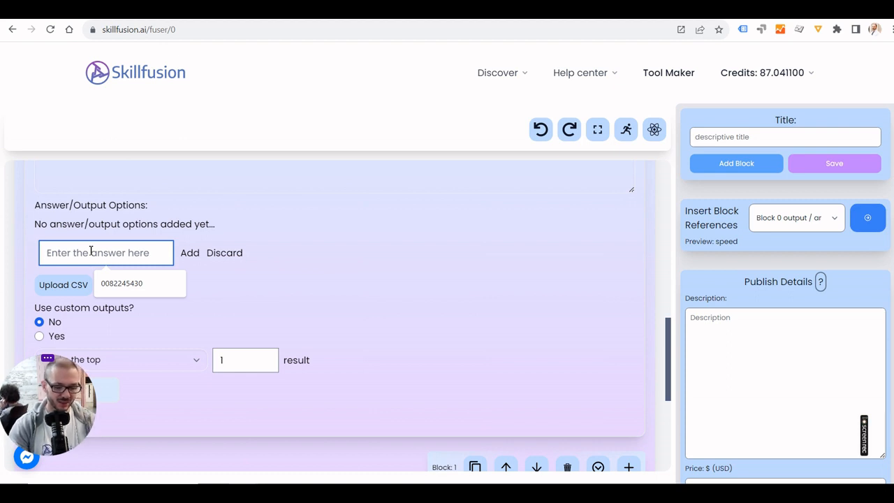
text(You are first or )
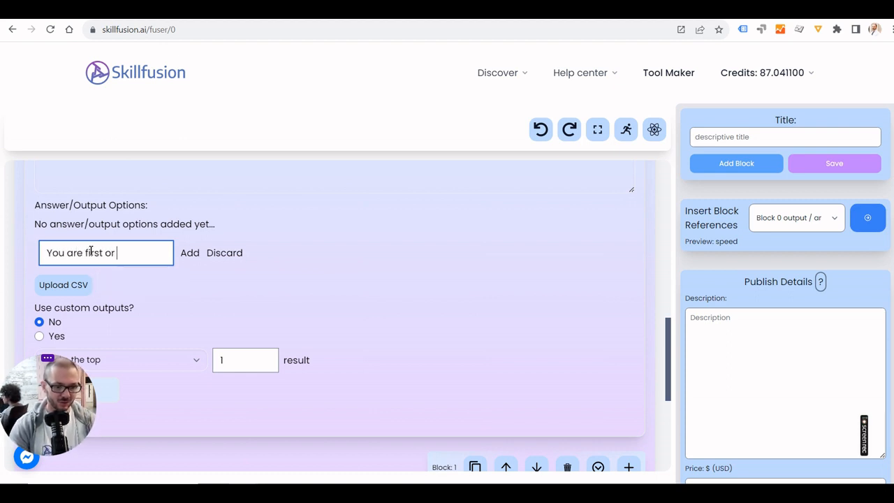
text(you are li)
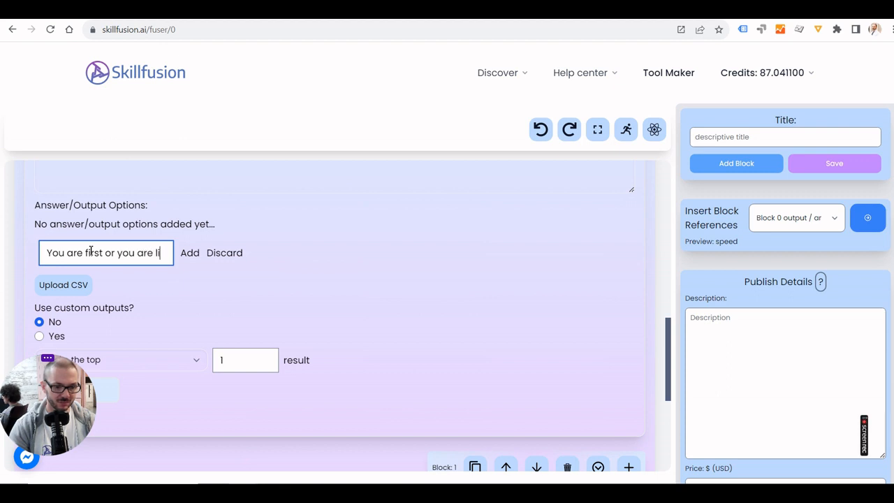
text(st in tech)
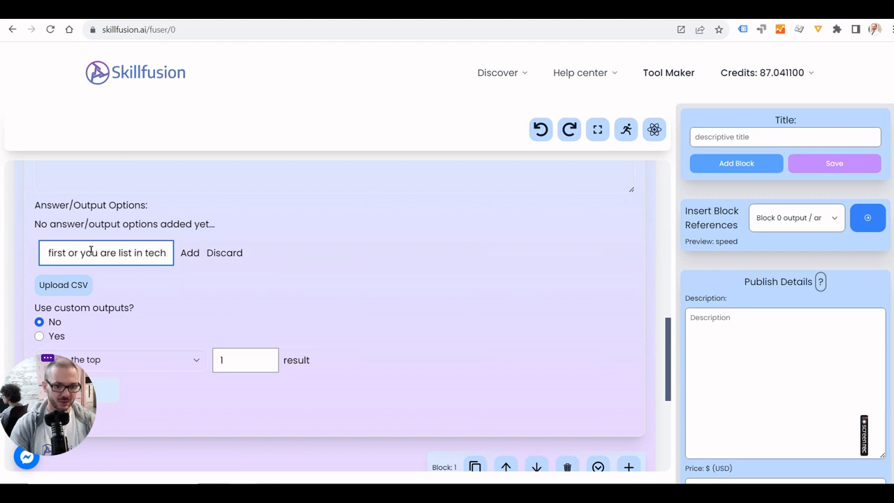
click(191, 256)
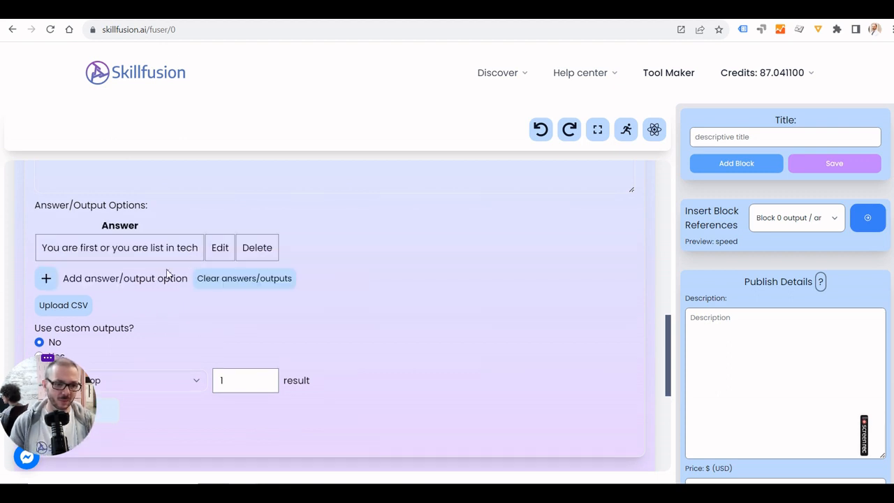
Add a second answer option, "Why does it always rain on Thursdays", to the Embeddings Block
click(47, 277)
click(68, 284)
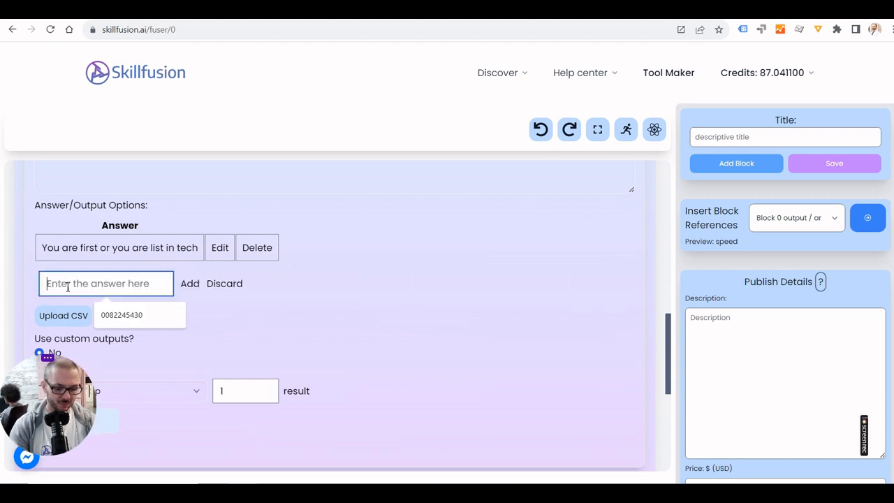
text(Why does it alw)
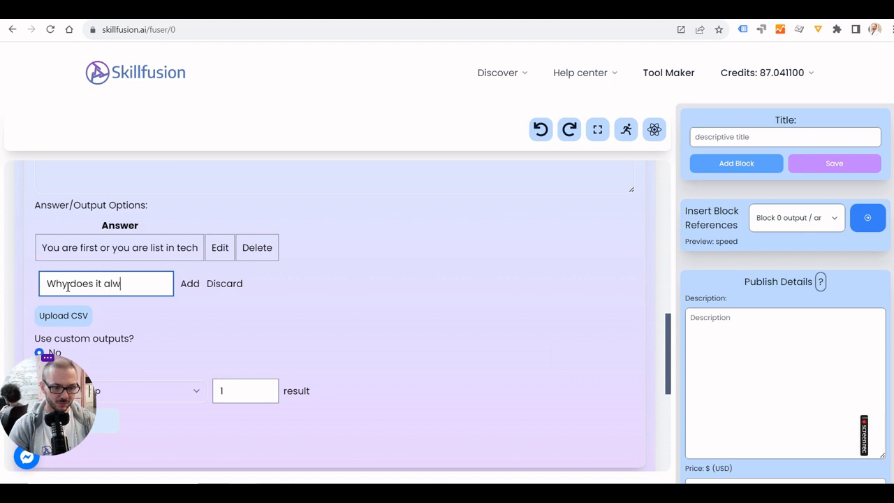
text(ays rain on T)
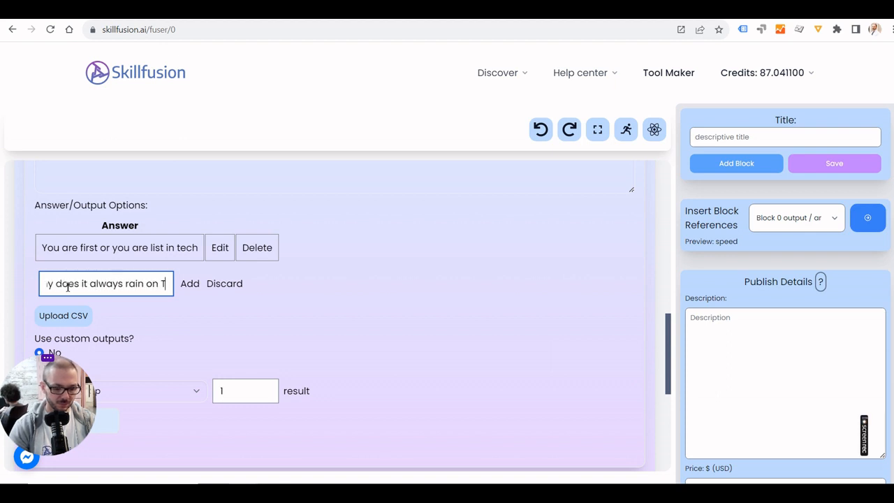
text(hurs)
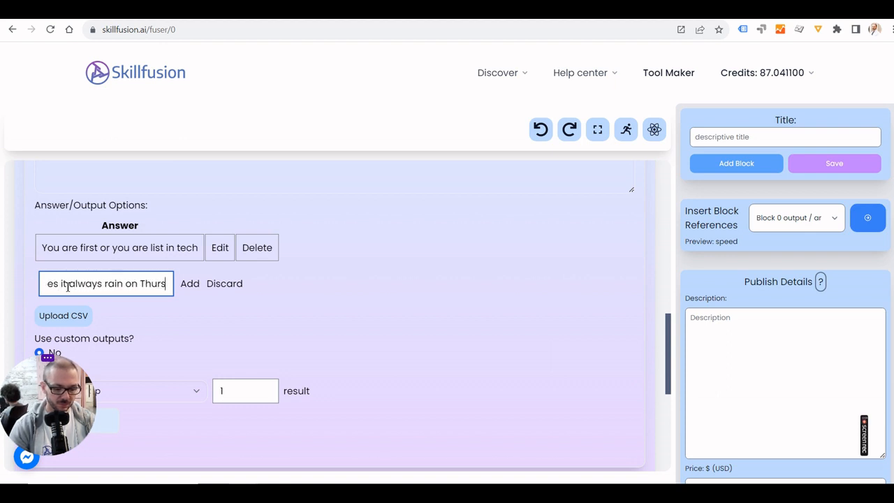
text(days)
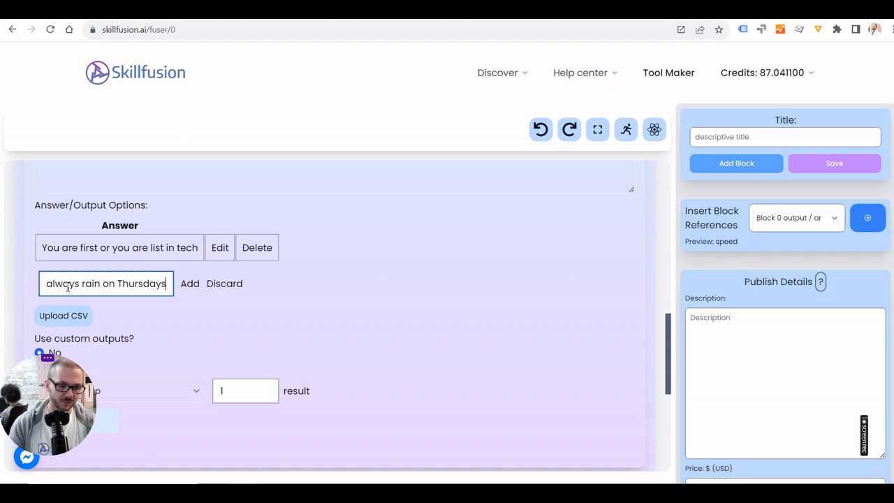
click(190, 284)
Test the Embeddings Block with the top 1 result returned and highlight the text of its result
scroll(280, 282, down, 5)
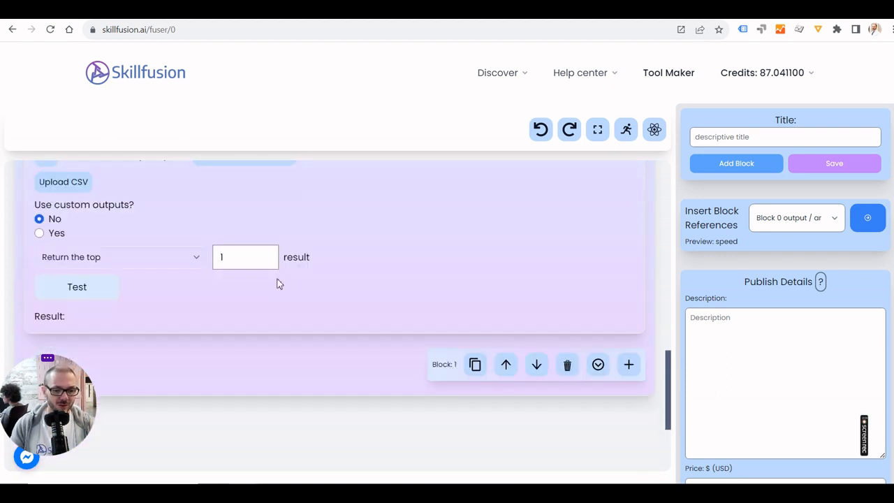
scroll(271, 281, up, 1)
click(96, 258)
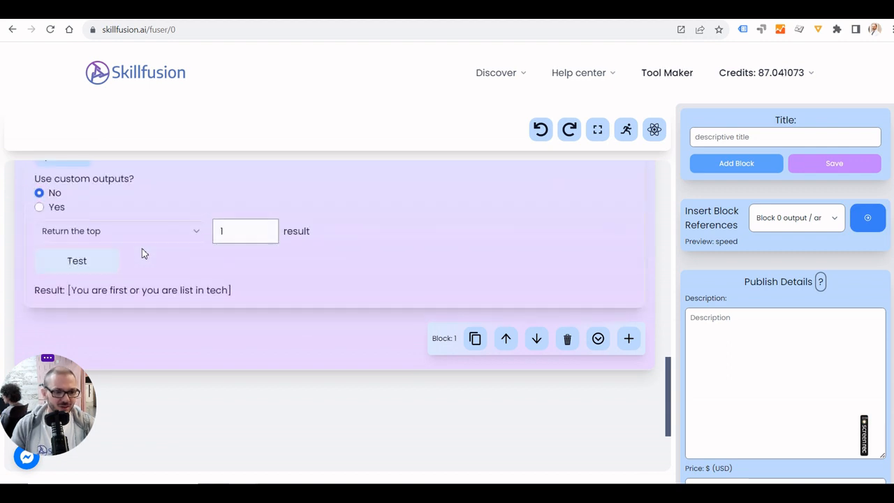
drag(72, 290, 229, 290)
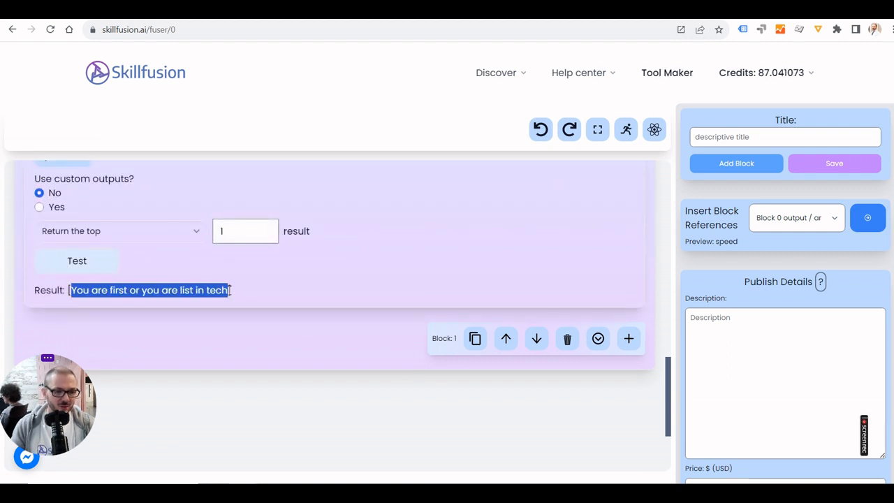
Examine the Embeddings Block's text to compare, answer options, number of returned results and test result
scroll(333, 291, up, 3)
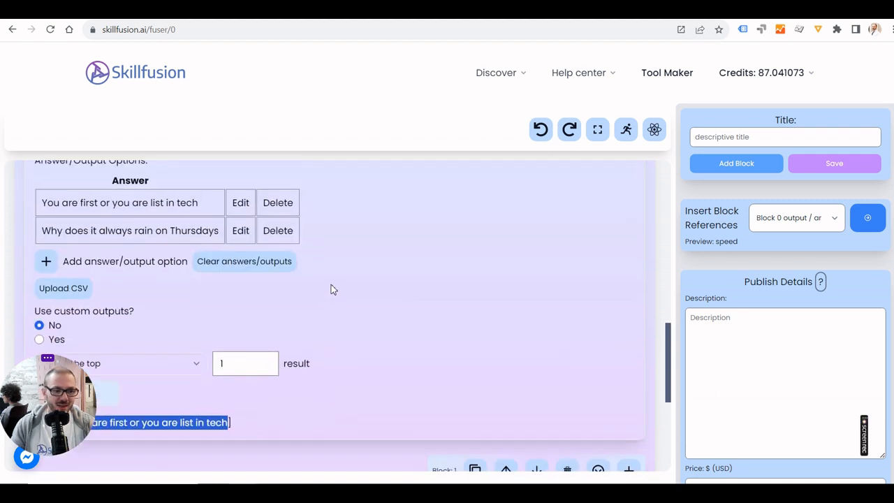
scroll(333, 290, up, 1)
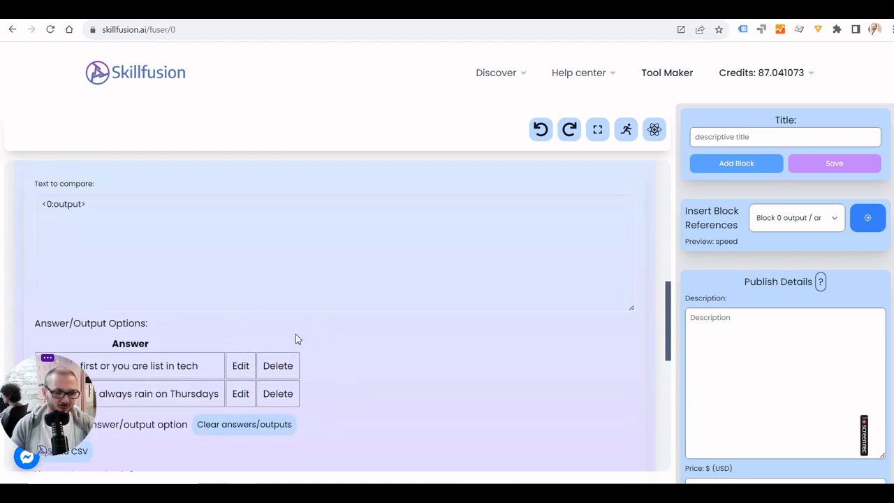
scroll(182, 374, down, 1)
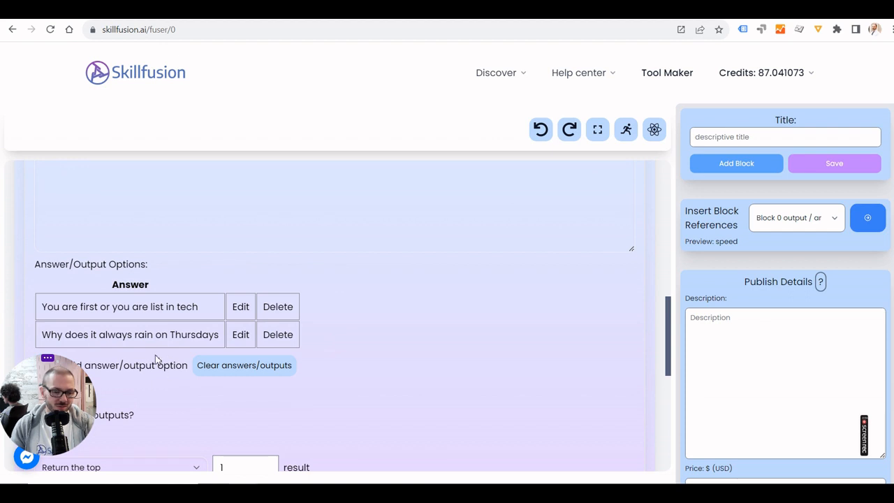
scroll(155, 359, down, 2)
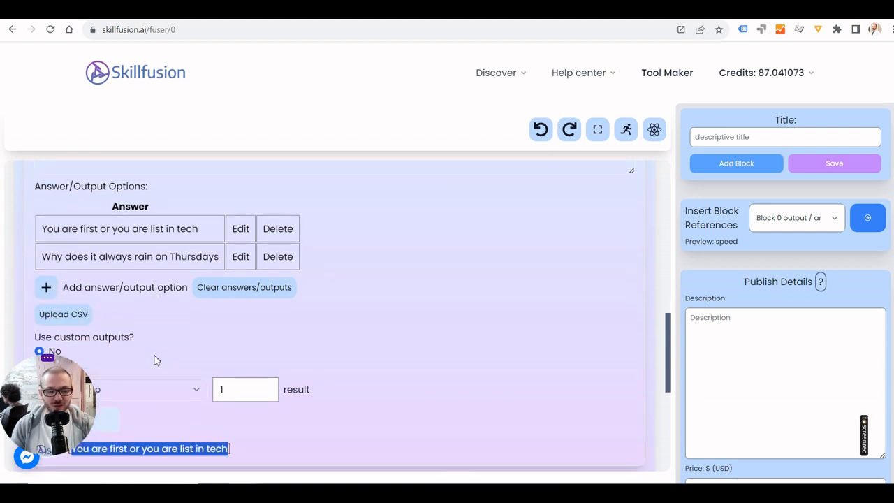
click(246, 353)
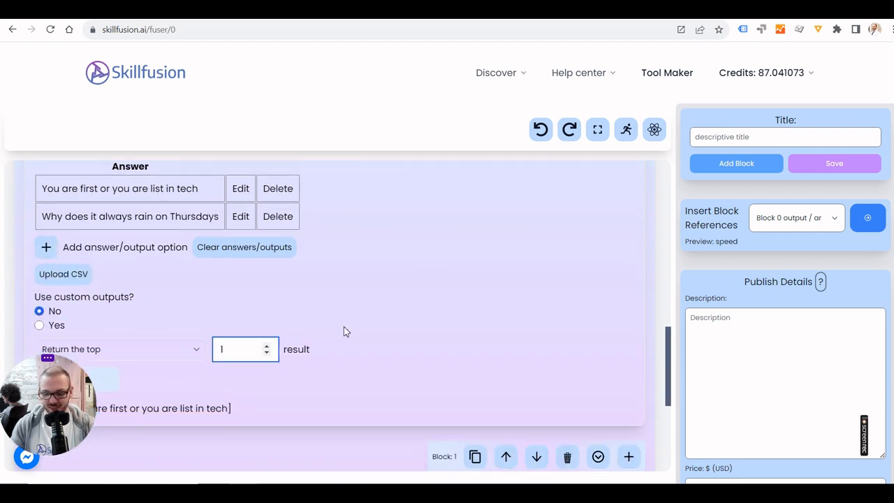
scroll(415, 282, down, 3)
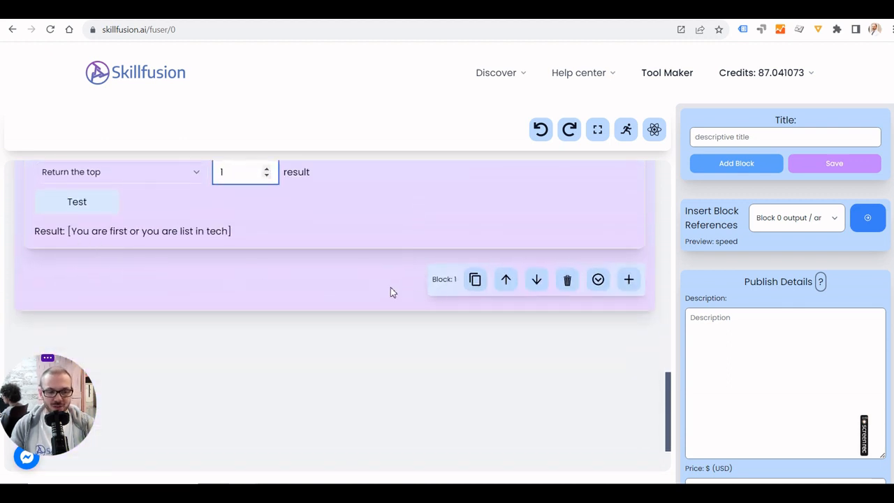
click(75, 234)
drag(72, 234, 229, 231)
click(342, 224)
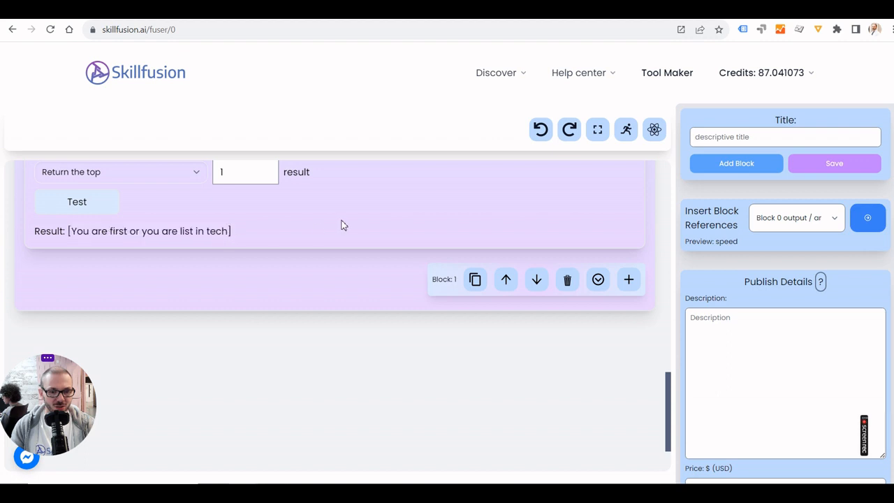
Add a new block below the Embeddings Block and set its type to Prompt
click(630, 279)
scroll(394, 245, down, 1)
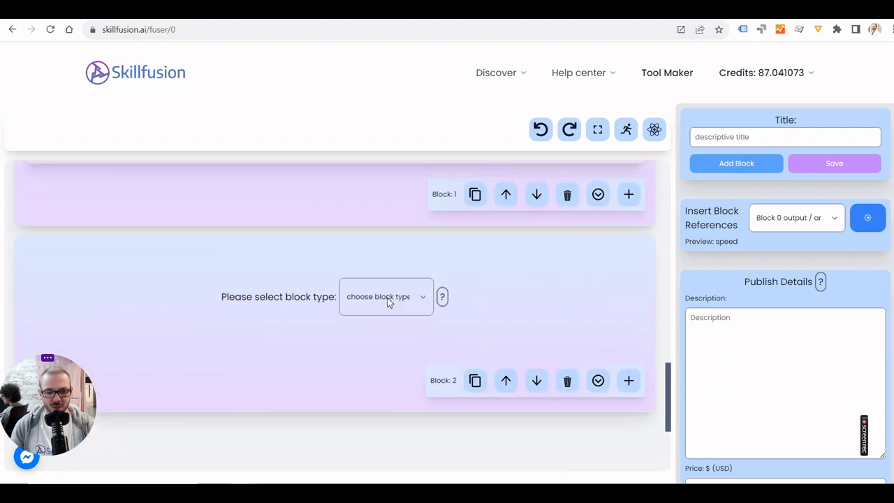
click(389, 302)
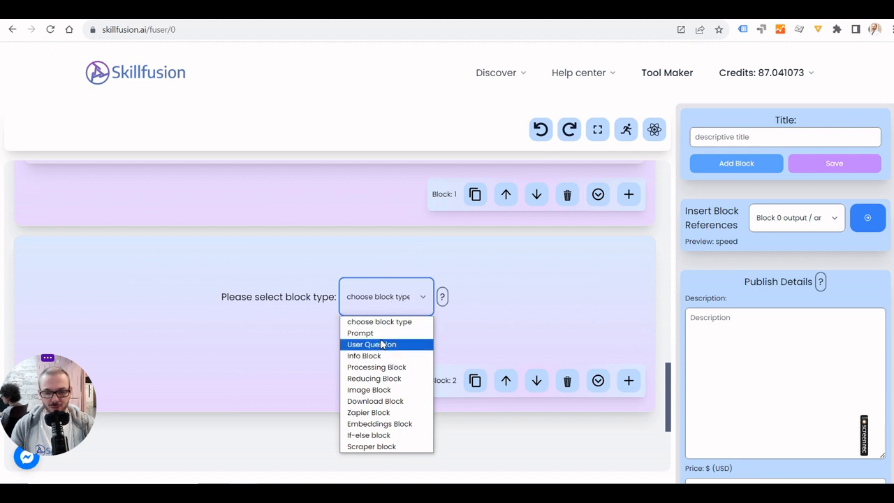
click(380, 333)
Enter "Here are some example tweets by Elon Musk:" as the first line of the new block's prompt
scroll(252, 322, down, 1)
click(206, 269)
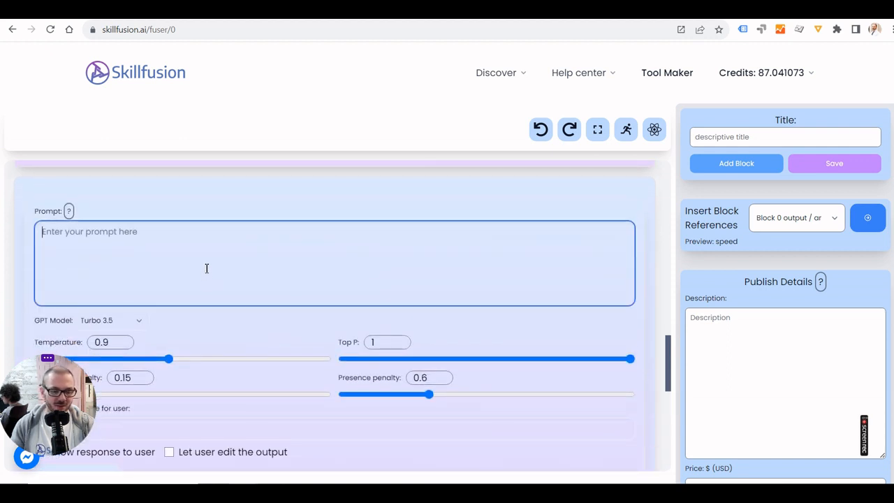
text(Here ar)
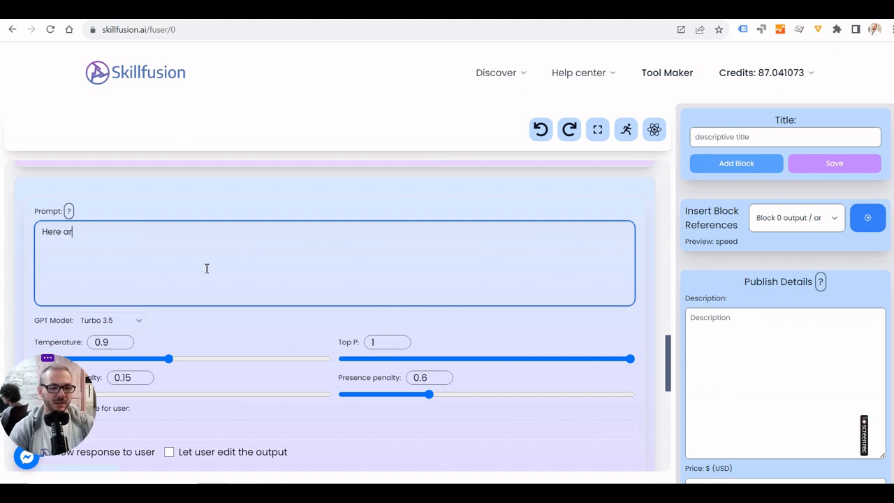
text(e some example )
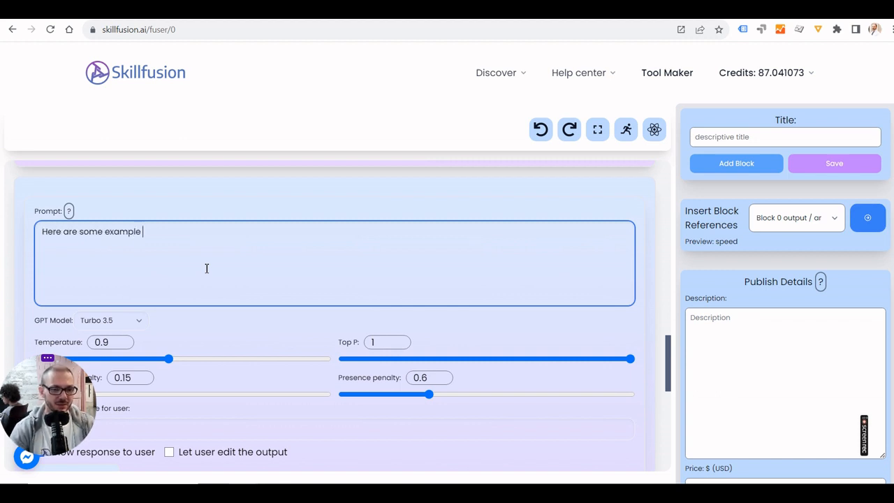
text(tweets b)
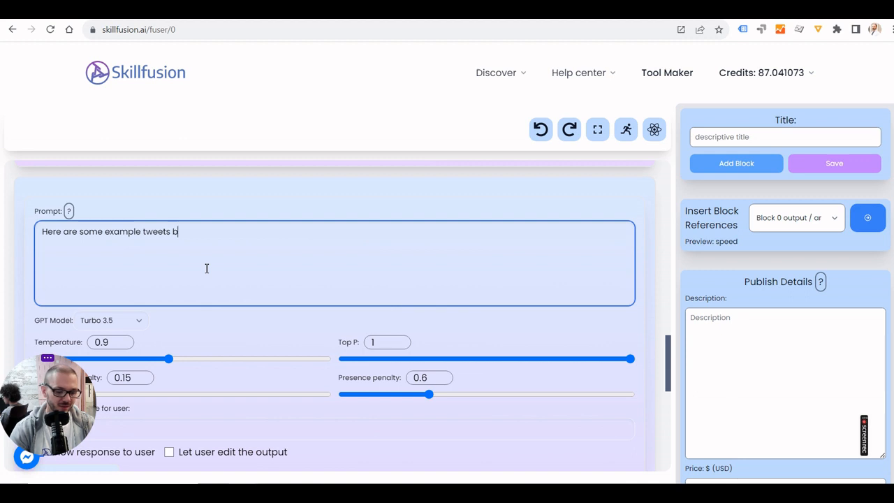
text(y Elon Musk:)
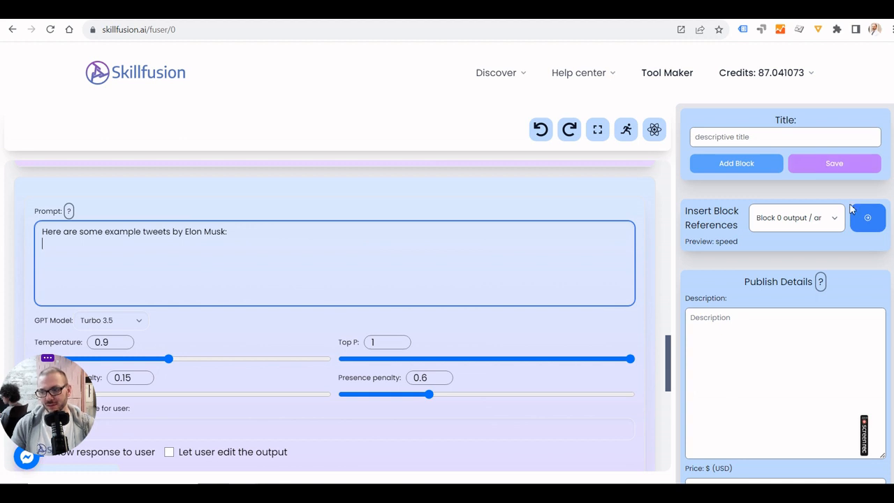
Insert the Block 1 output reference on the line below the prompt's introduction
click(802, 222)
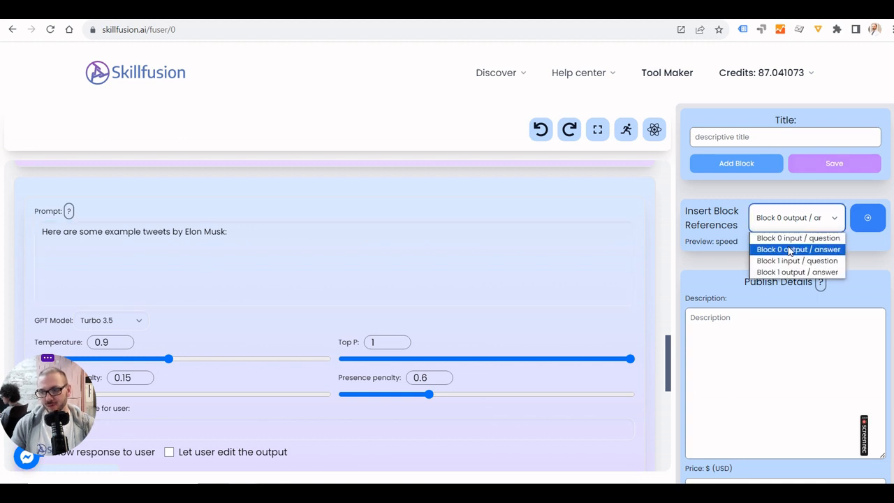
click(783, 273)
click(866, 220)
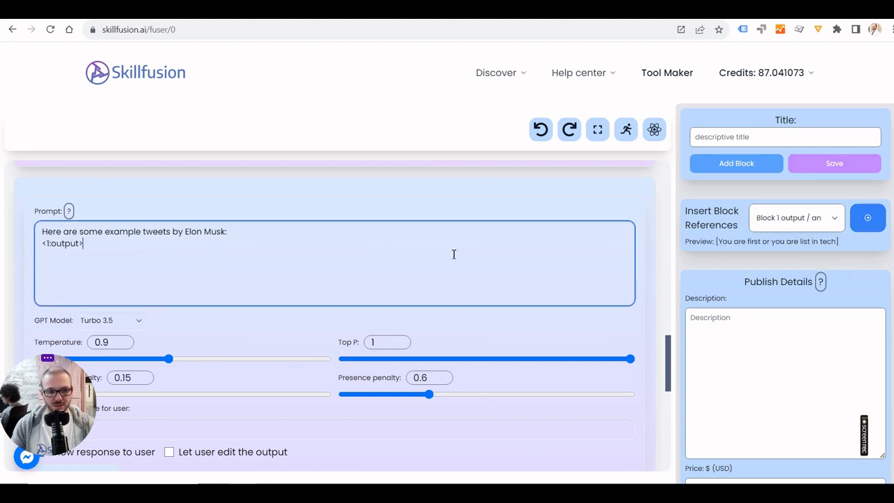
Add the instruction "Make a new tweet in a similar style about:" below the Block 1 reference, separated by an empty line
text(M)
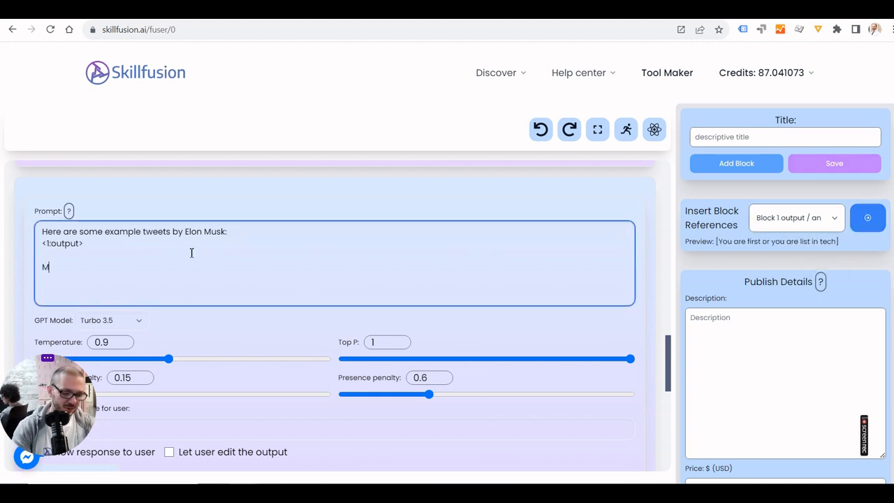
text(ake a new twee)
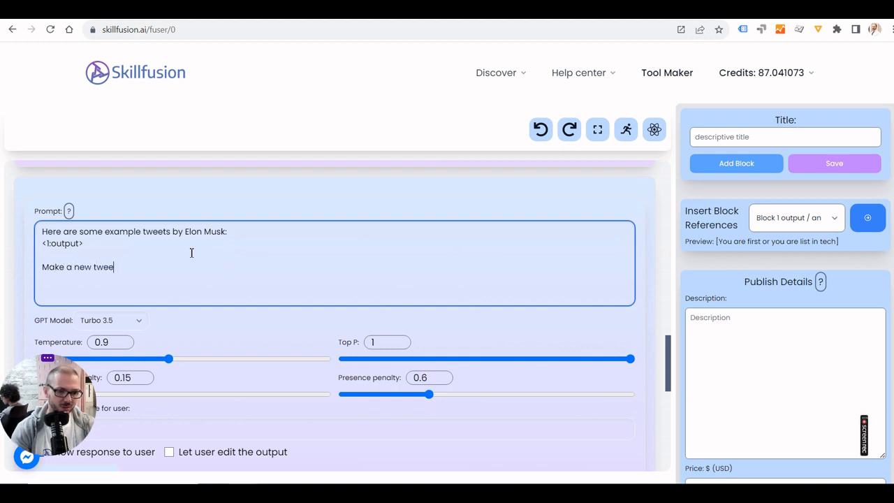
text(t in a similar st)
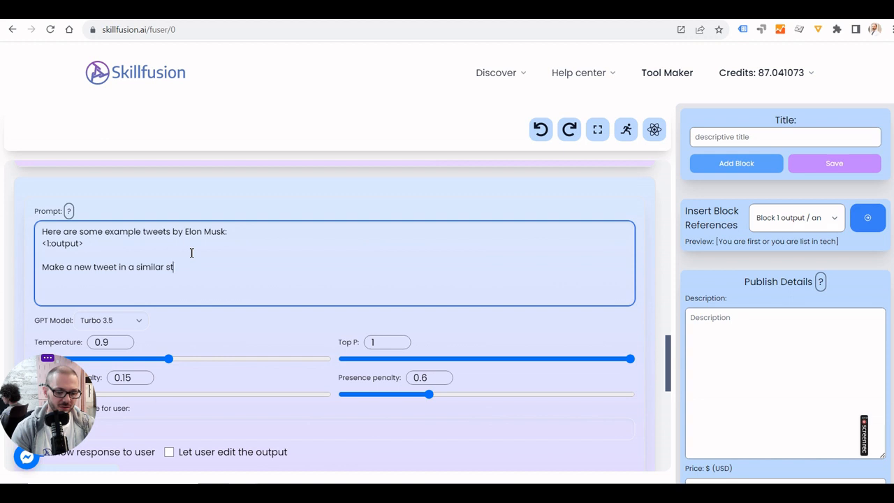
text(ryyle about:)
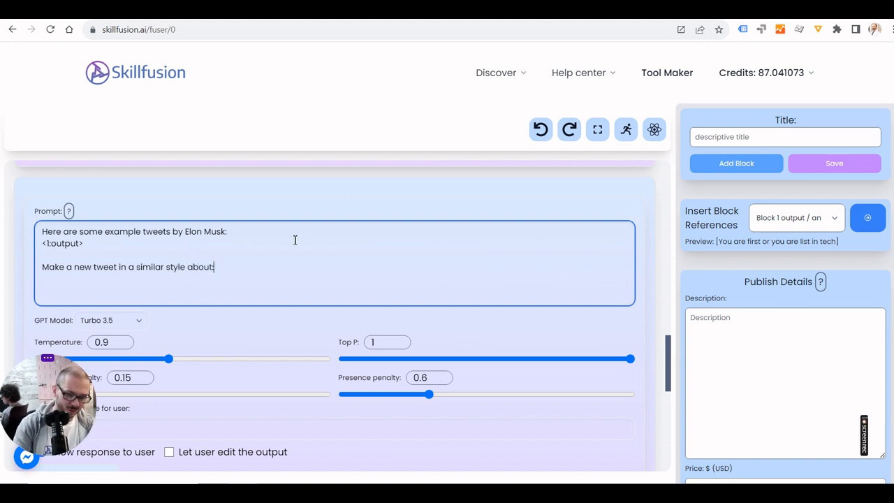
Insert the Block 0 output reference at the end of the prompt's instruction
click(801, 231)
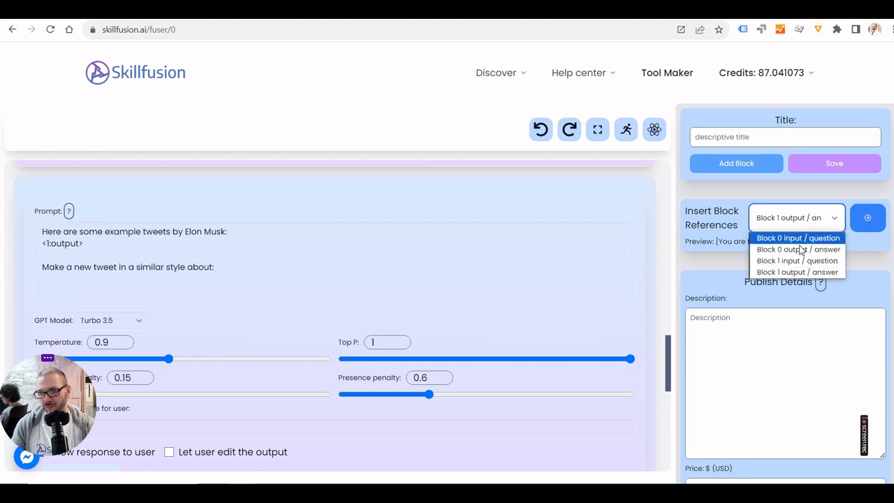
click(800, 250)
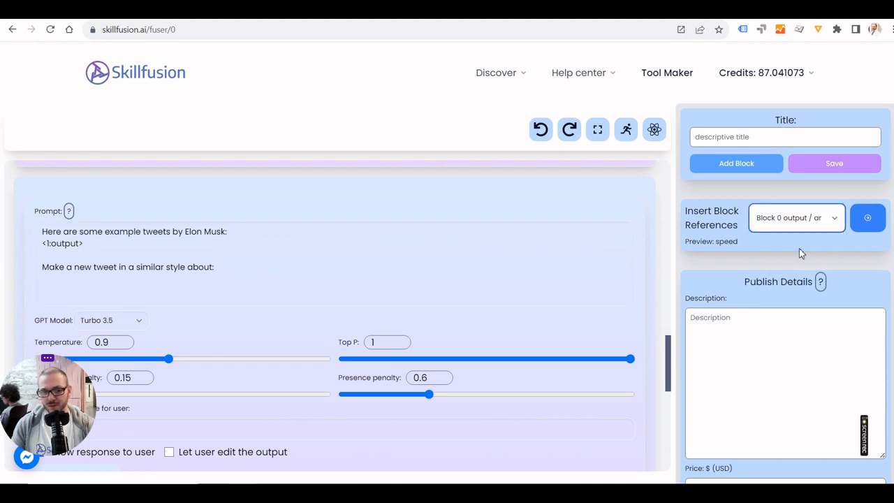
click(865, 220)
Set the Prompt block's optional user message to "Here is your tweet" and let the user edit the output
scroll(232, 302, down, 3)
click(120, 254)
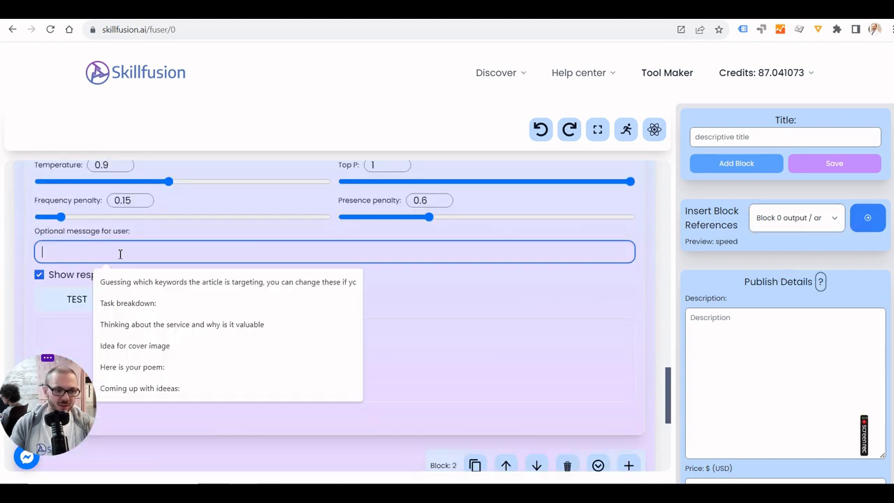
text(Here )
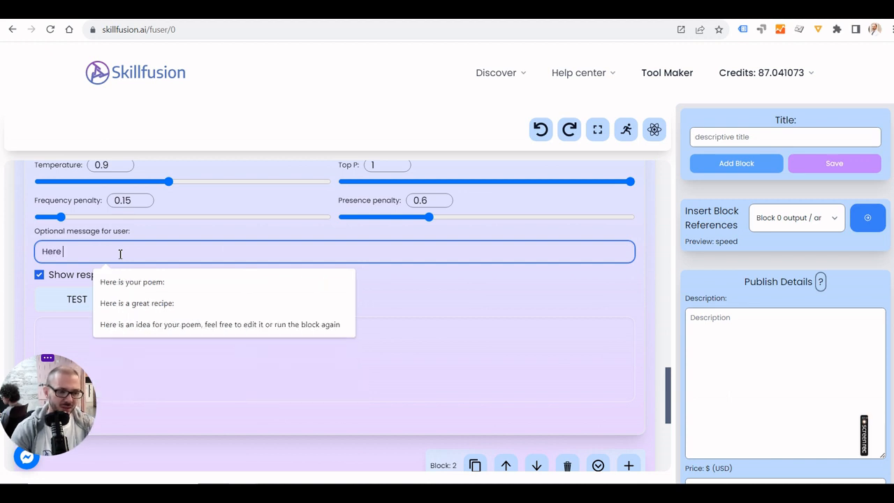
text(is your tweet)
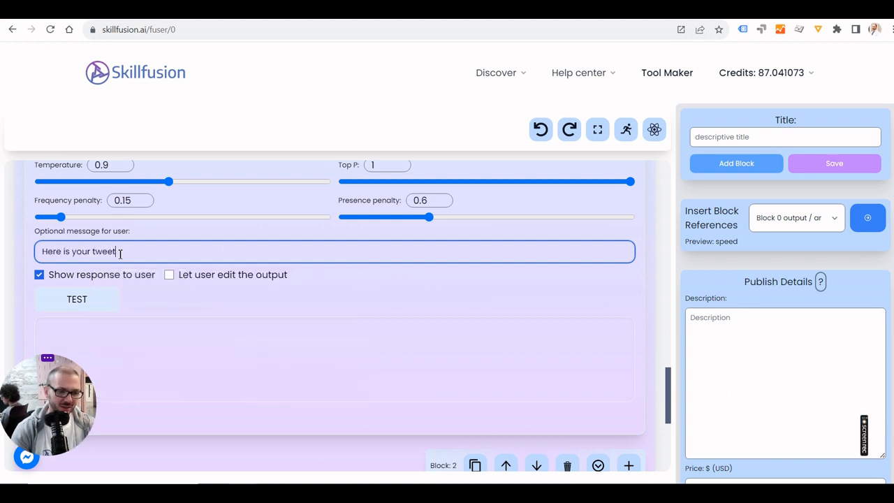
click(169, 275)
Test the Prompt block and review its response against the prompt and the Embeddings Block's answer options
click(77, 299)
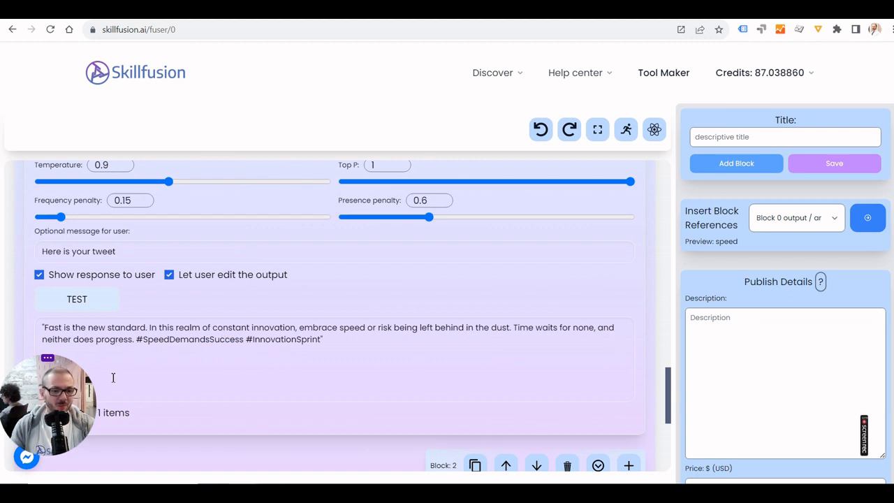
scroll(195, 369, up, 3)
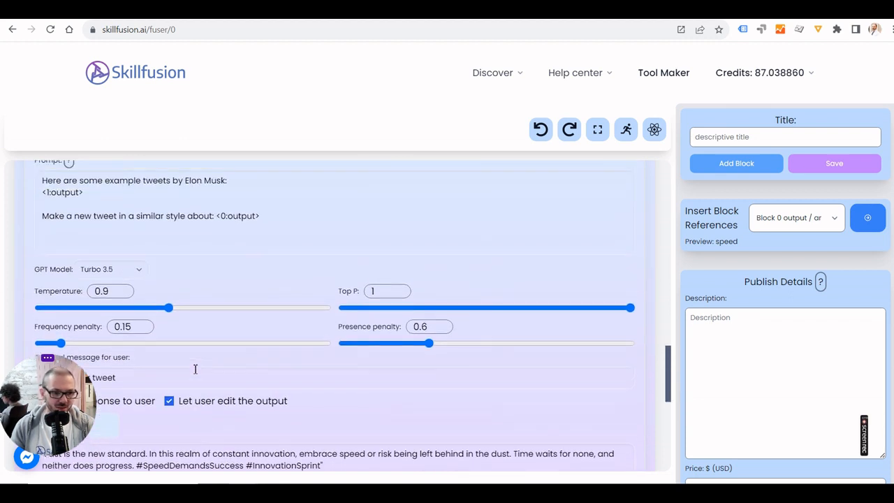
scroll(146, 340, down, 4)
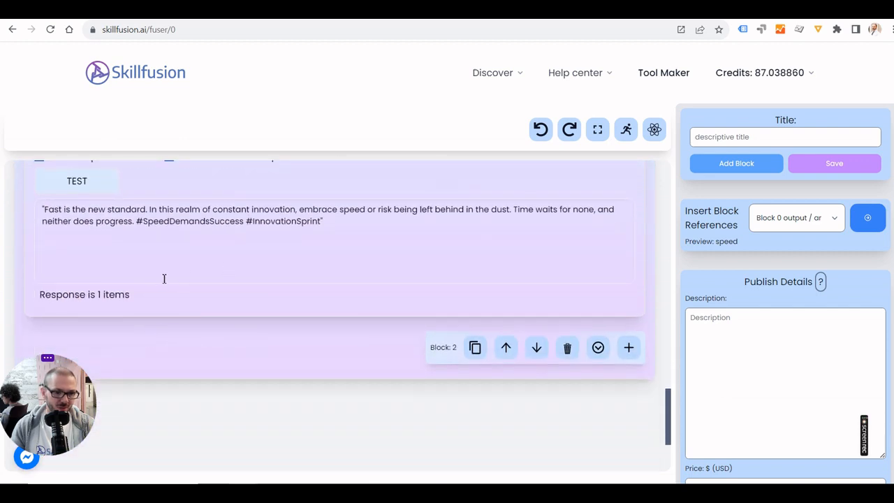
scroll(181, 226, up, 3)
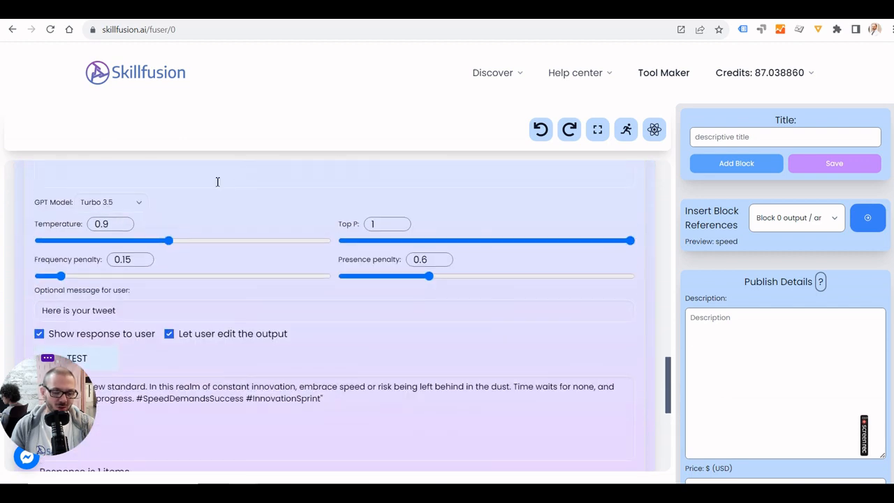
scroll(253, 220, down, 2)
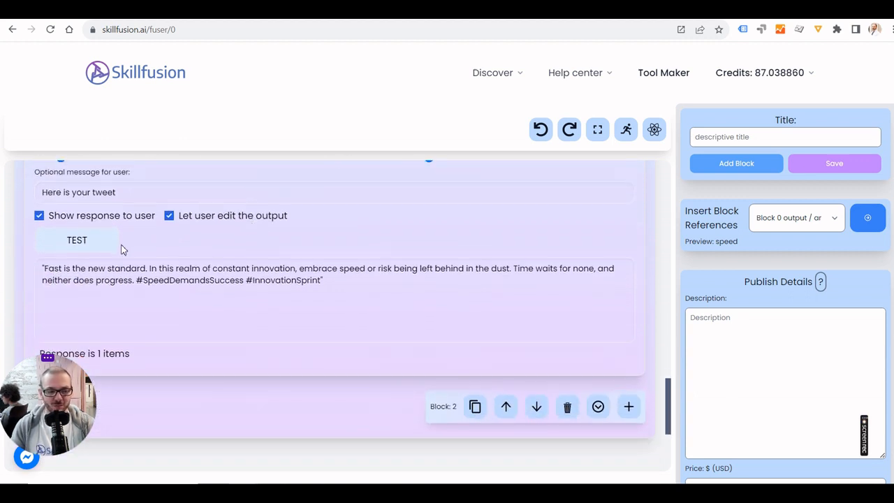
scroll(136, 256, up, 2)
scroll(159, 271, up, 2)
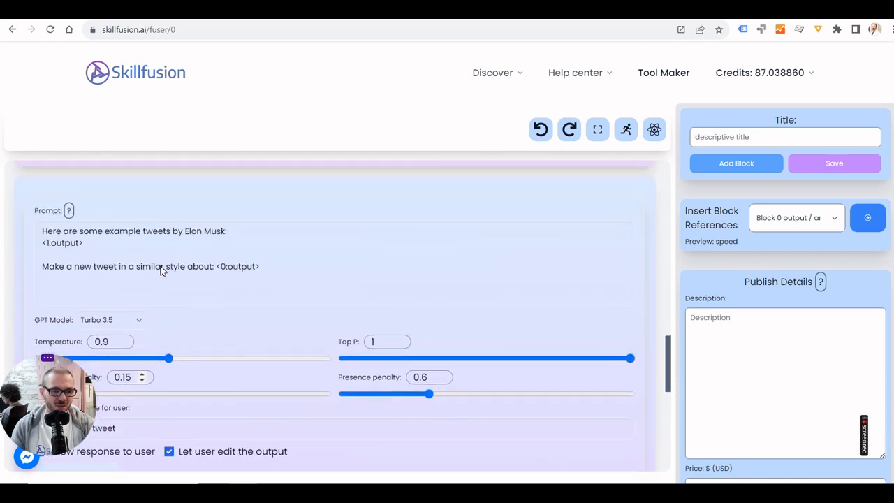
scroll(162, 266, up, 6)
scroll(162, 267, up, 5)
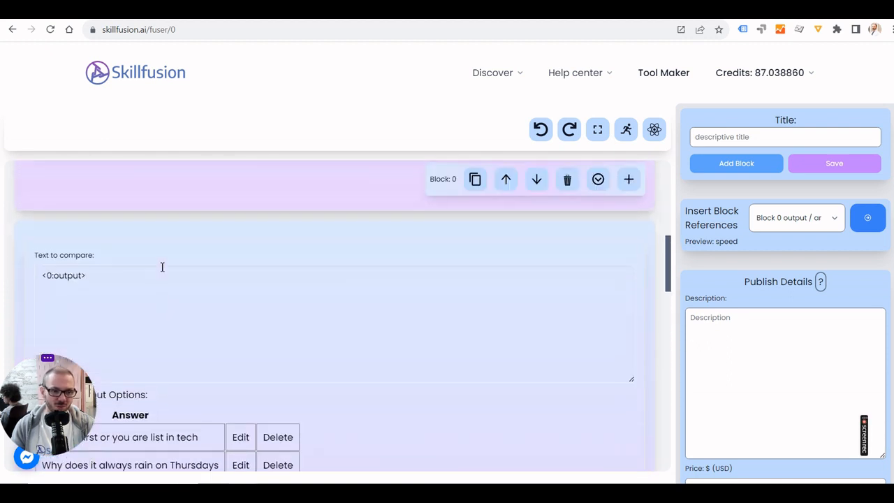
scroll(419, 222, down, 5)
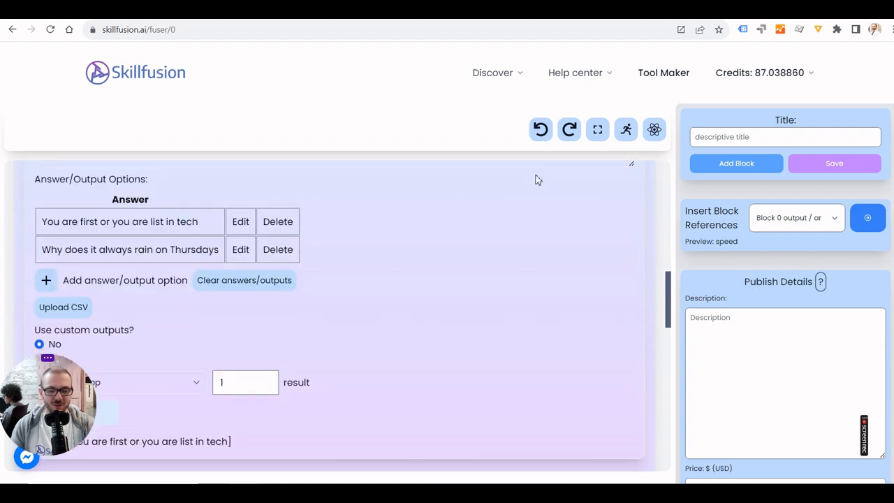
Run the whole tool with "freedom" as the tweet topic, review the generated tweet, and return to editing
click(626, 130)
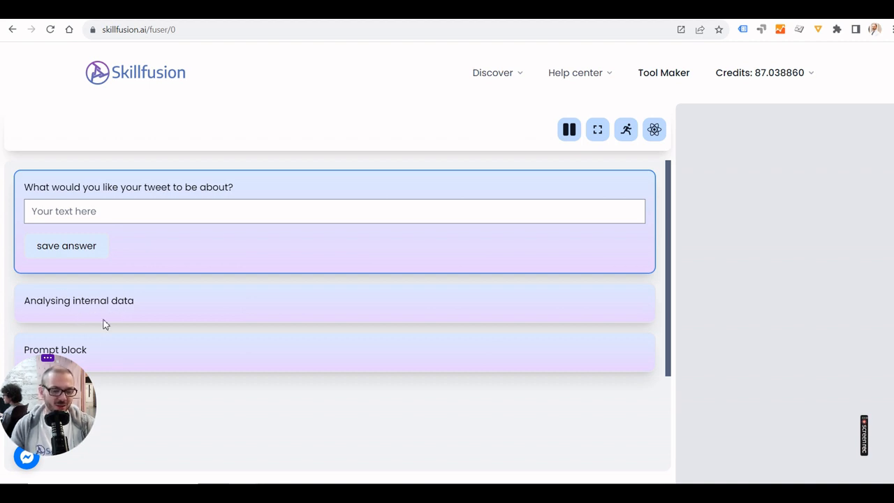
click(128, 216)
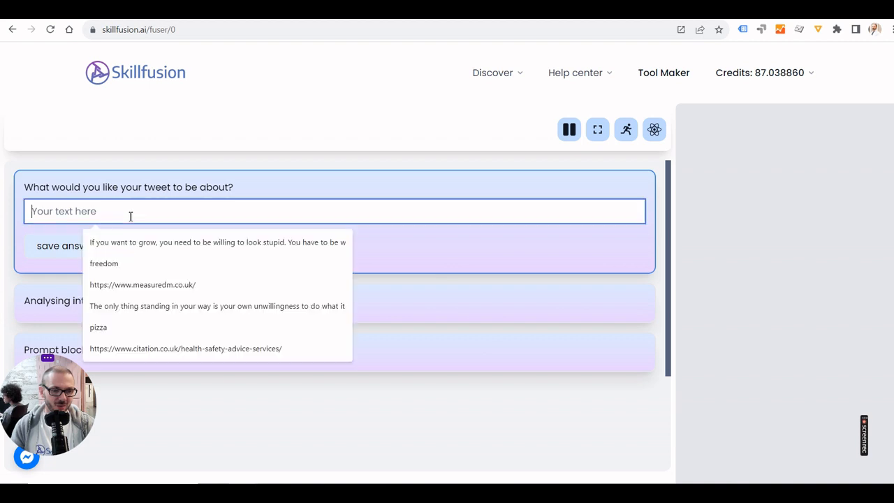
click(132, 265)
click(70, 248)
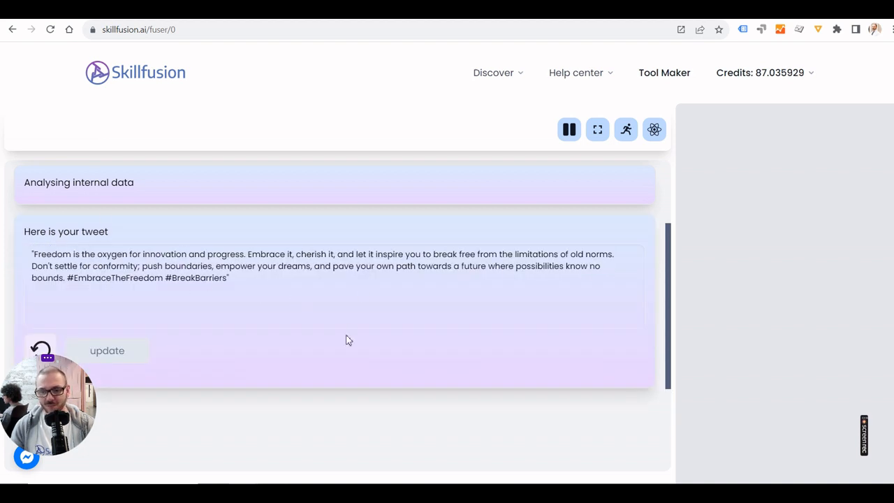
scroll(346, 338, up, 1)
scroll(265, 259, up, 1)
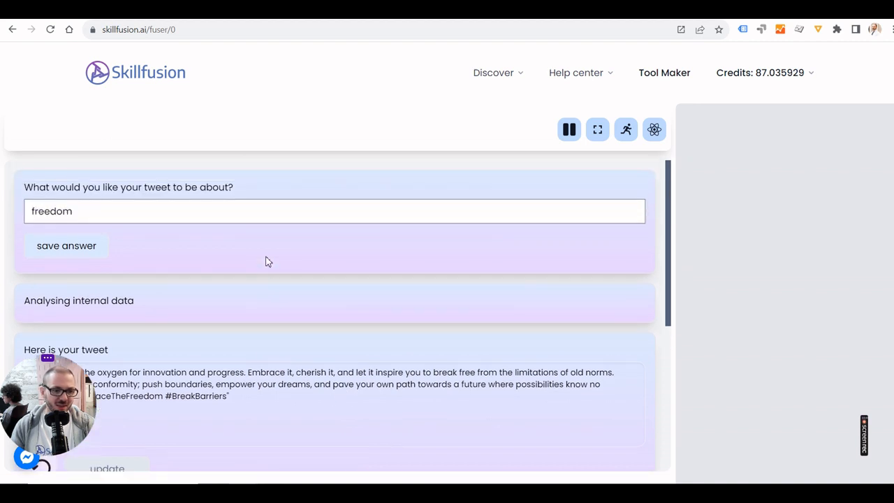
click(629, 131)
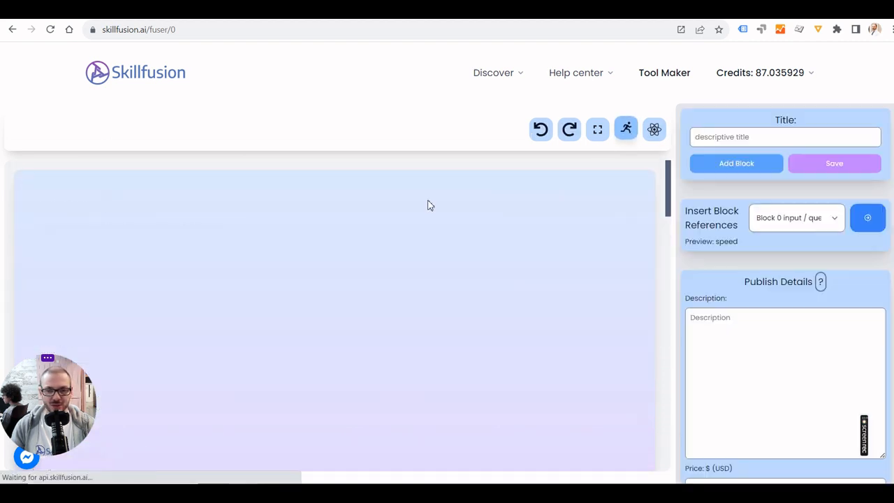
Delete both example tweets from the Embeddings Block's answer/output options
scroll(253, 257, down, 3)
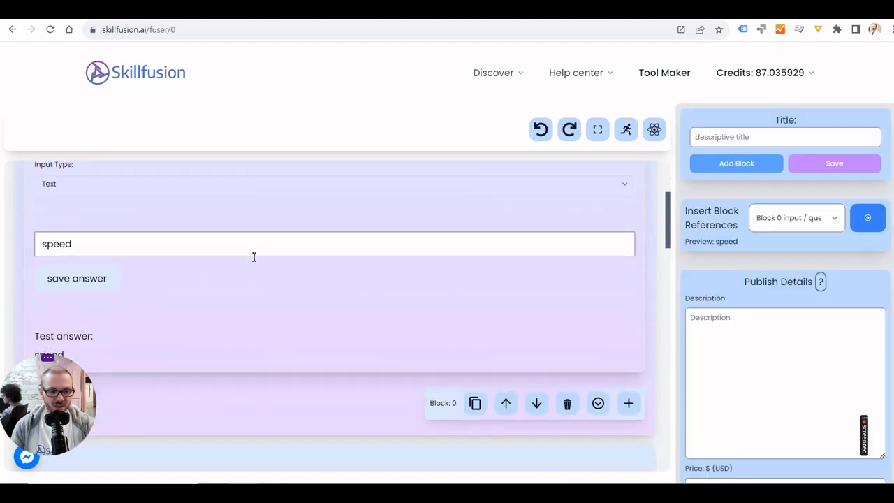
scroll(254, 257, down, 6)
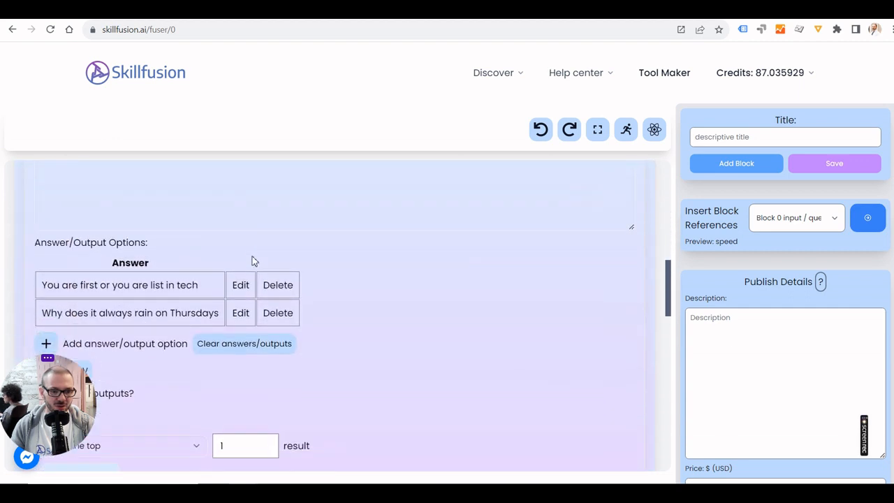
scroll(253, 260, down, 1)
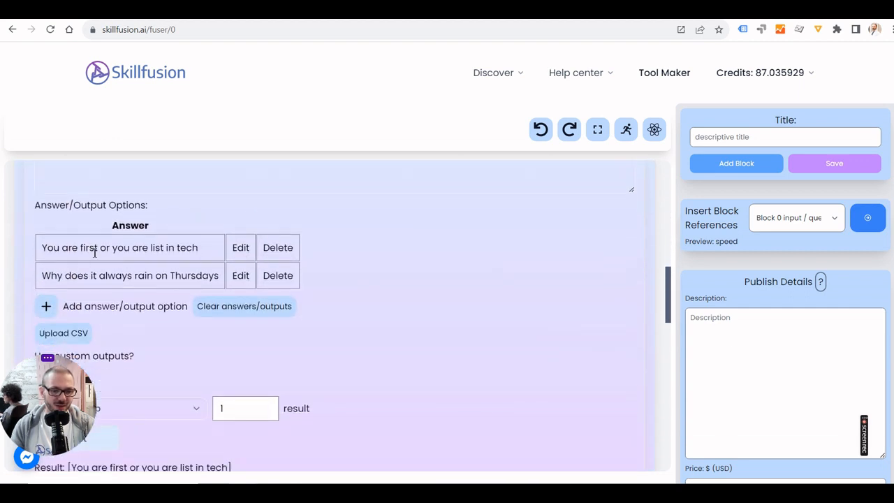
click(268, 255)
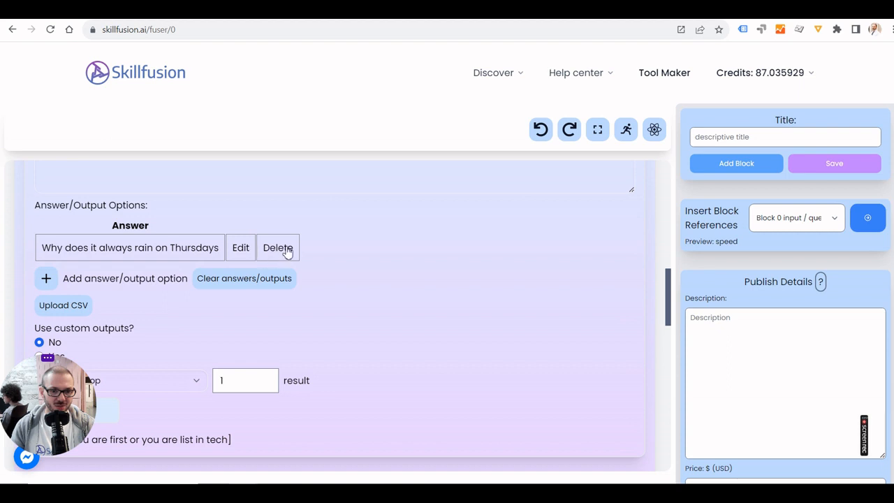
click(277, 249)
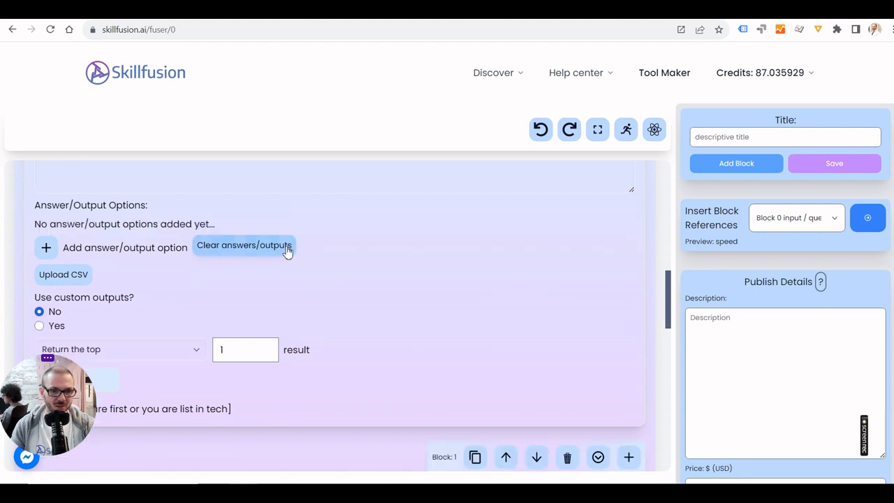
Start a new answer option in the Embeddings Block with the answer "lose weight"
click(47, 247)
click(92, 256)
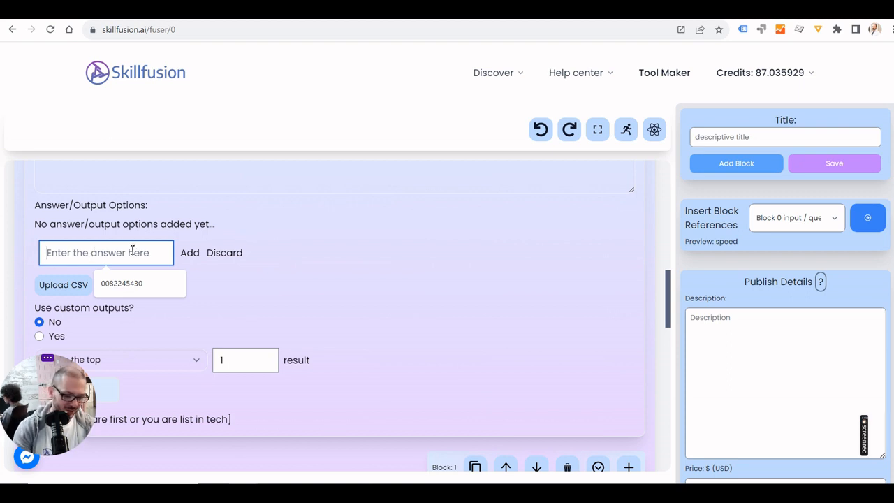
text(lose eroght)
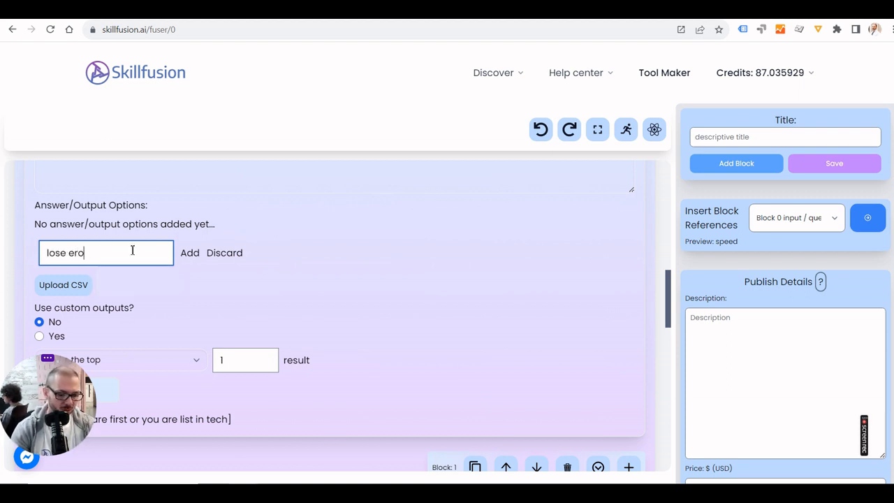
key(BackSpace)
key(BackSpace)
key(BackSpace)
key(BackSpace)
text(weight)
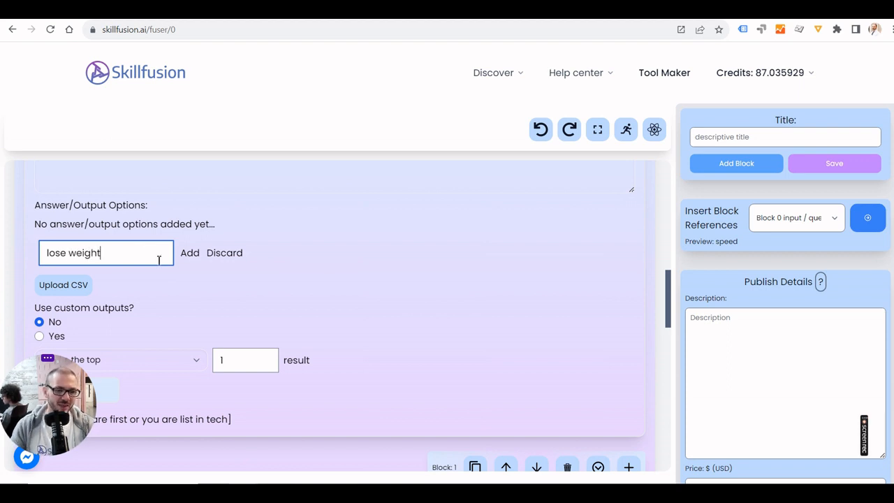
Enable custom outputs for the Embeddings Block's answer options
scroll(140, 311, down, 2)
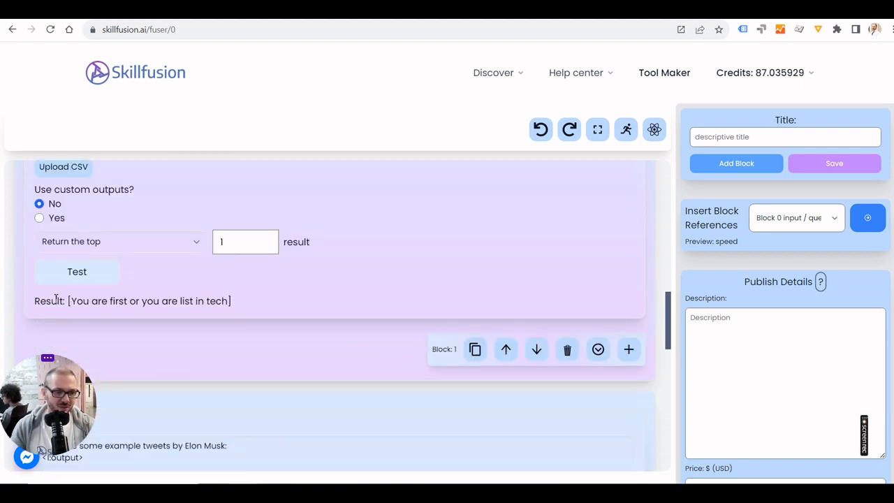
click(39, 218)
scroll(176, 222, up, 3)
scroll(204, 278, down, 1)
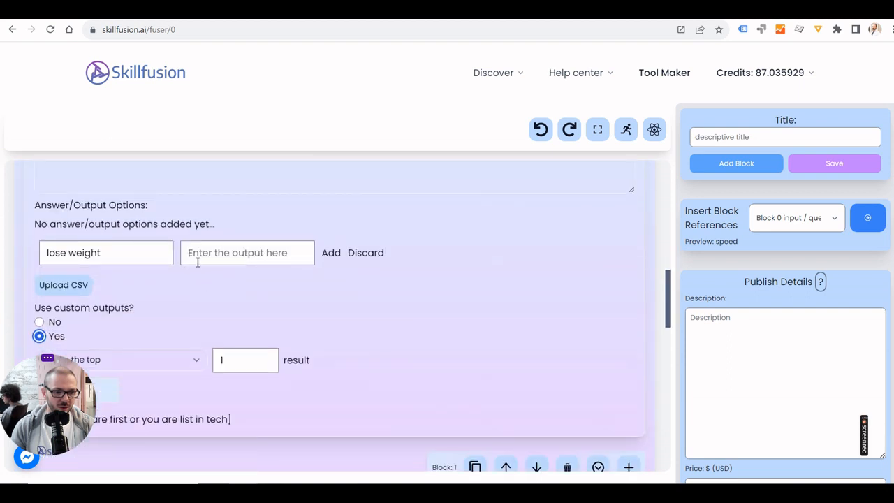
Give the "lose weight" answer the output "carrots, lettuce, tomatoes" and add the pair to the options
click(211, 253)
text(carrots)
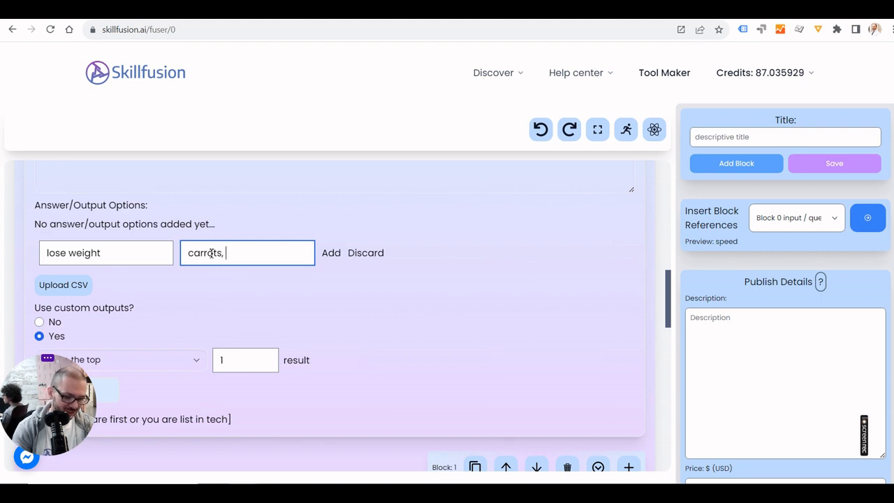
text(, )
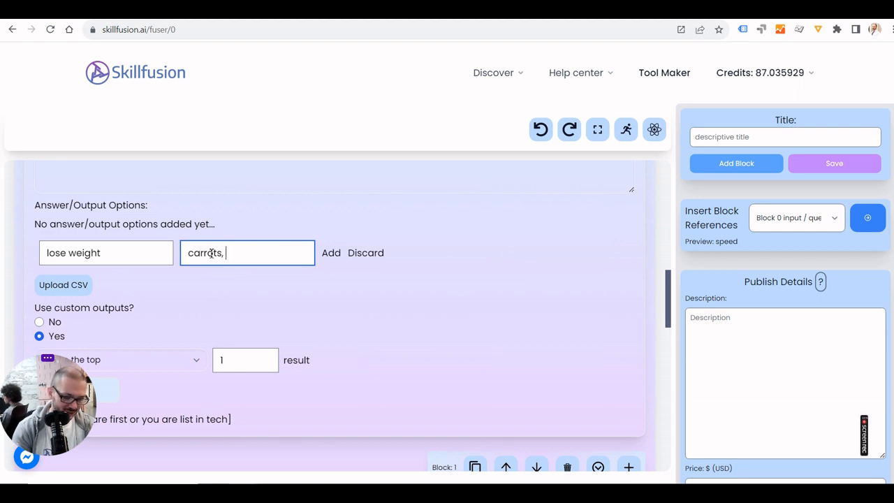
text(lettuce, )
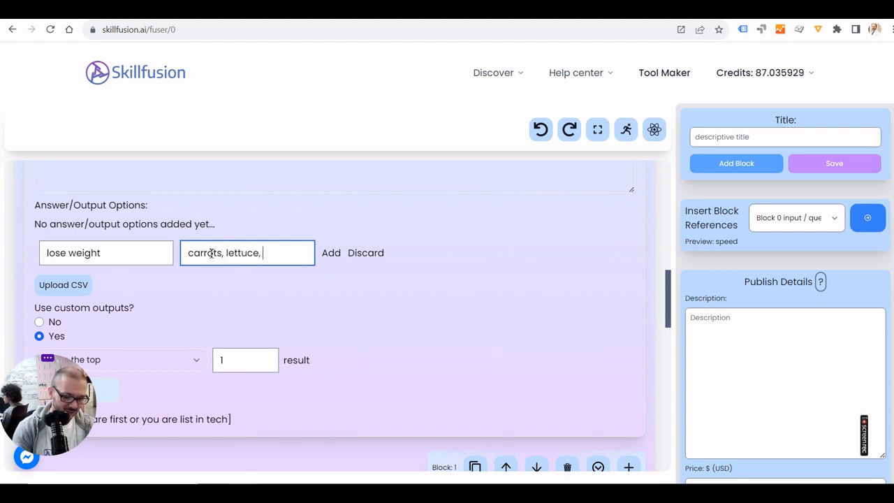
text(tomaties)
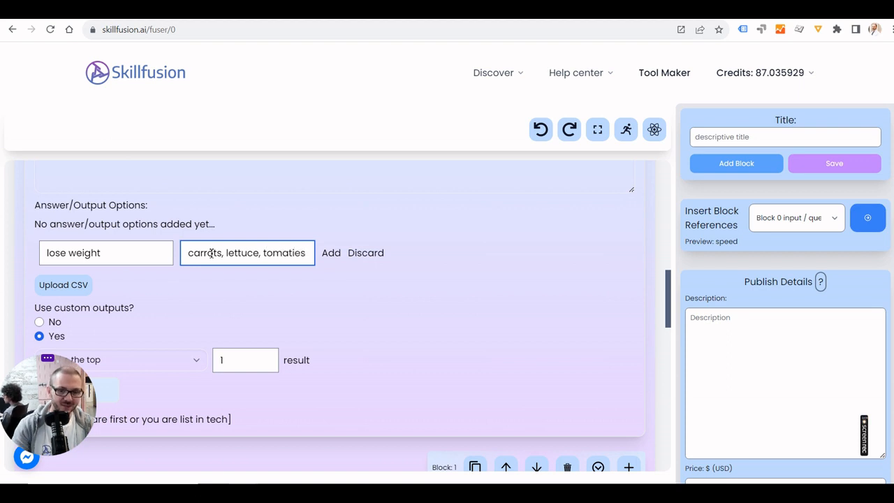
key(BackSpace)
key(BackSpace)
key(BackSpace)
text(oes)
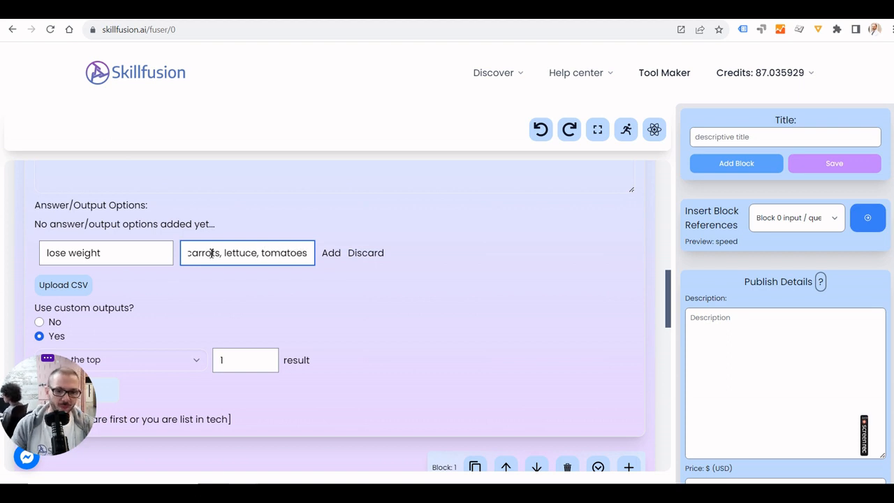
click(332, 256)
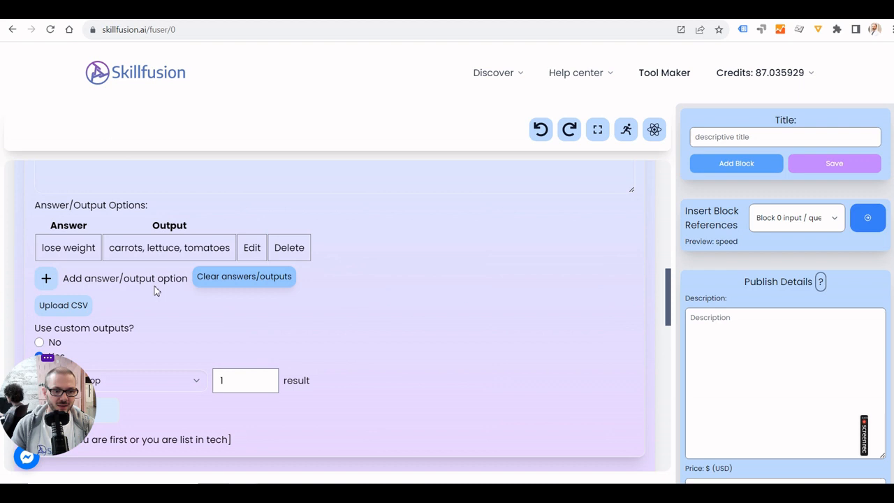
Add a second answer option, "gain weight", with the output "pasta, cheese"
click(46, 278)
text(gai)
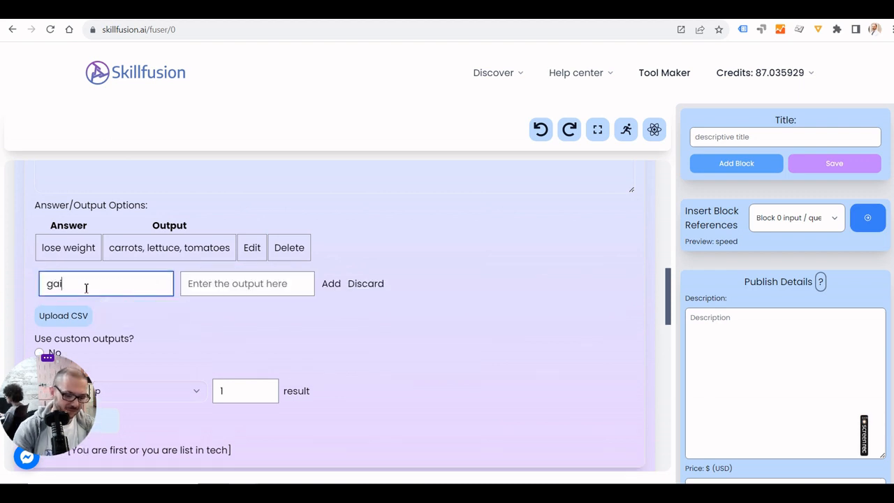
text(n weight)
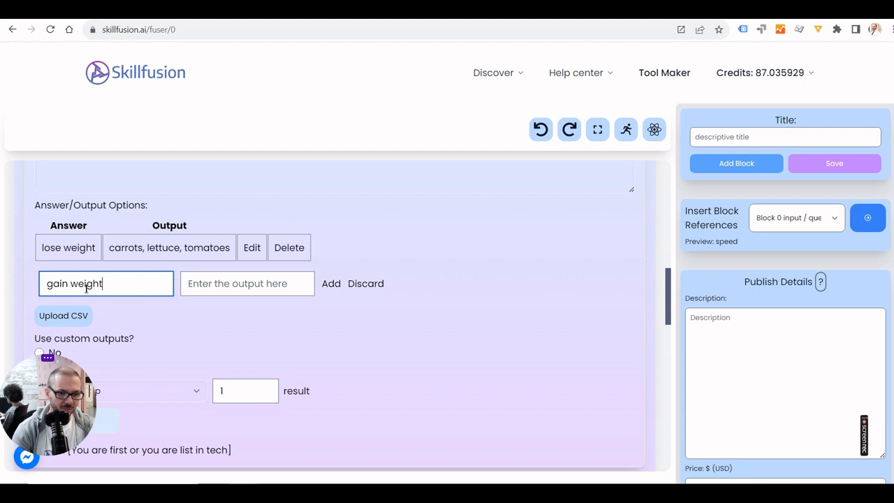
key(Tab)
text(pas)
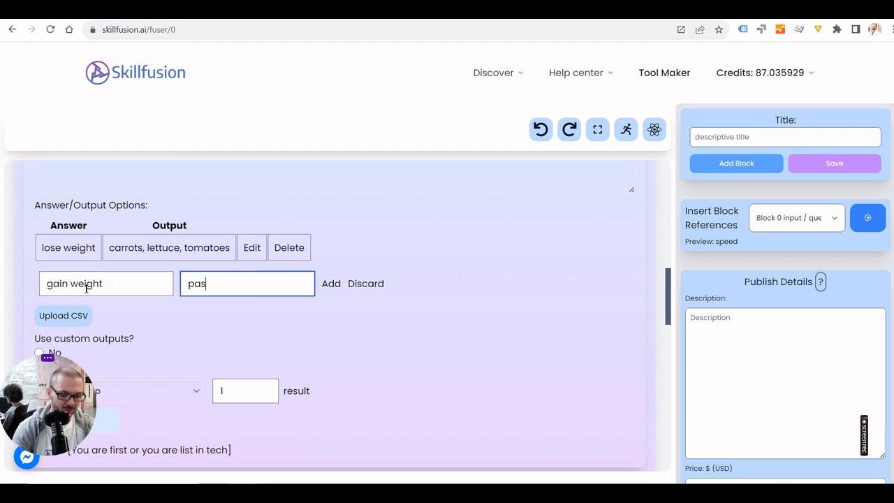
text(ta, cheese)
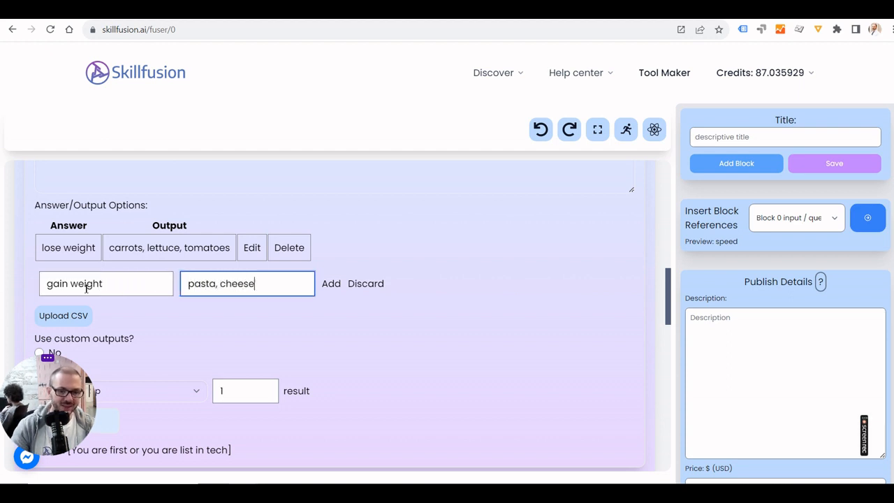
click(330, 284)
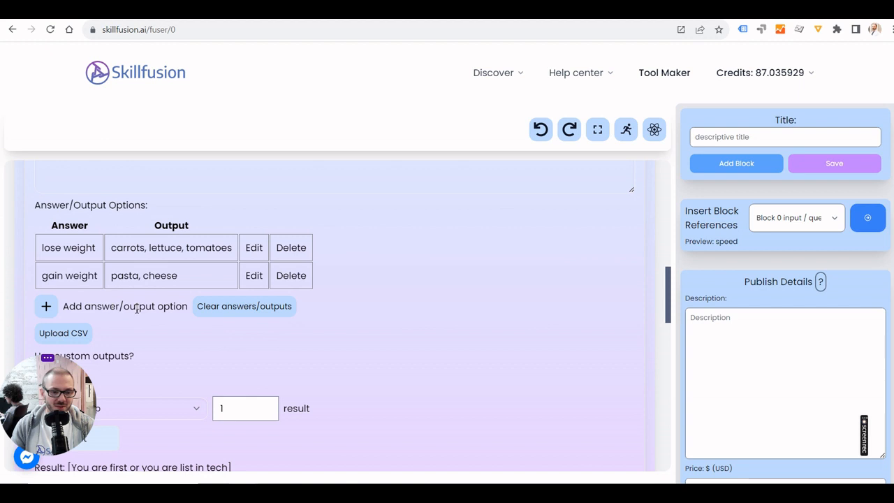
Change the user question in Block 0 to "What is your nutrition goal"
scroll(137, 308, up, 5)
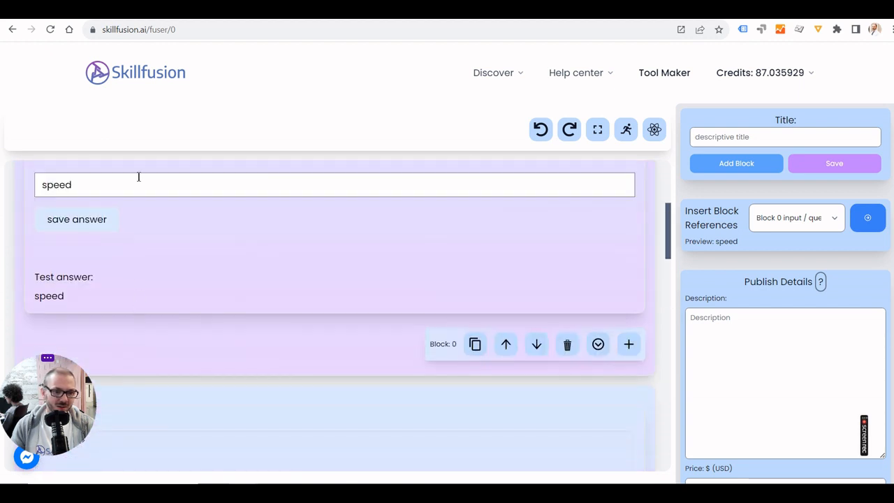
scroll(156, 240, up, 2)
scroll(124, 333, down, 3)
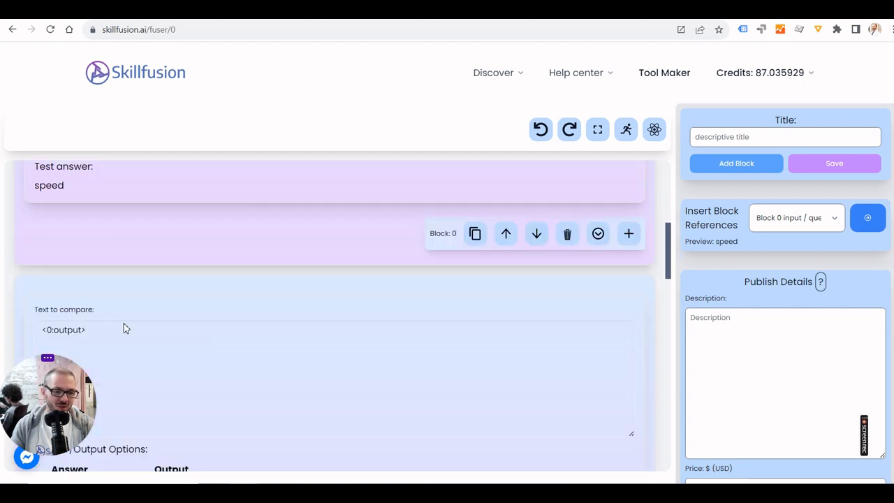
scroll(124, 328, down, 4)
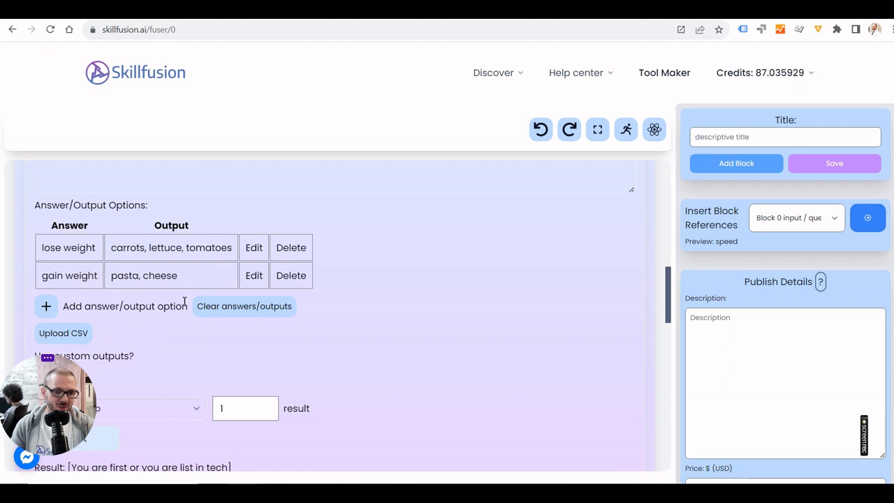
scroll(184, 302, down, 1)
scroll(184, 304, up, 5)
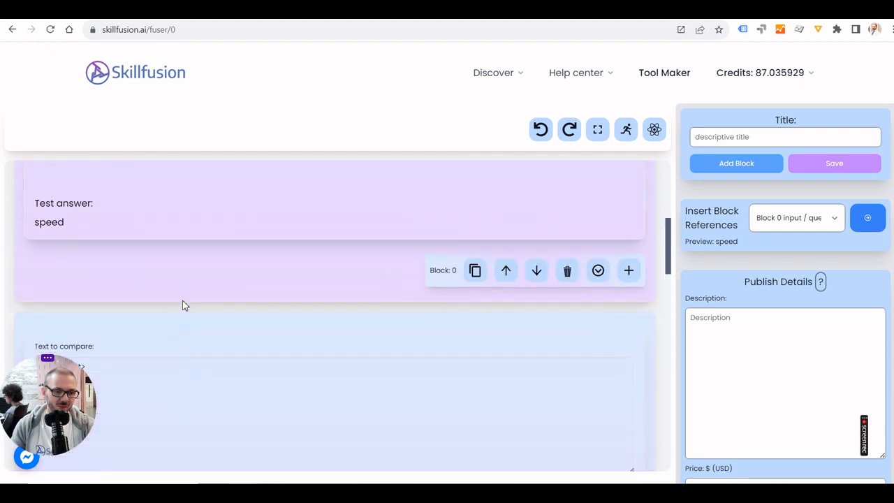
scroll(139, 286, up, 1)
scroll(112, 223, up, 2)
scroll(116, 238, down, 1)
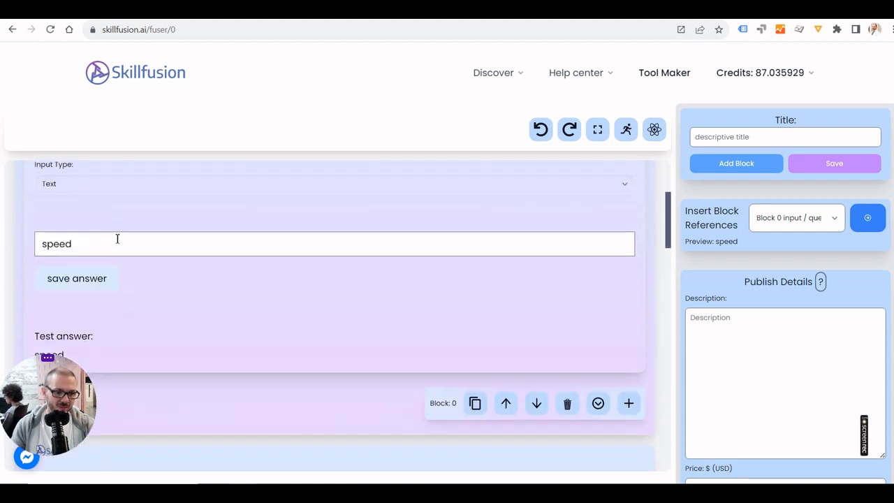
scroll(113, 203, up, 3)
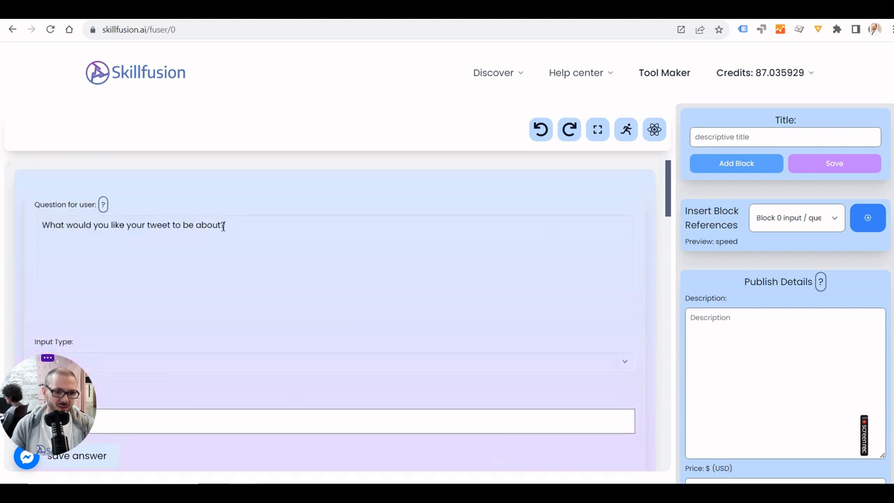
drag(225, 225, 68, 233)
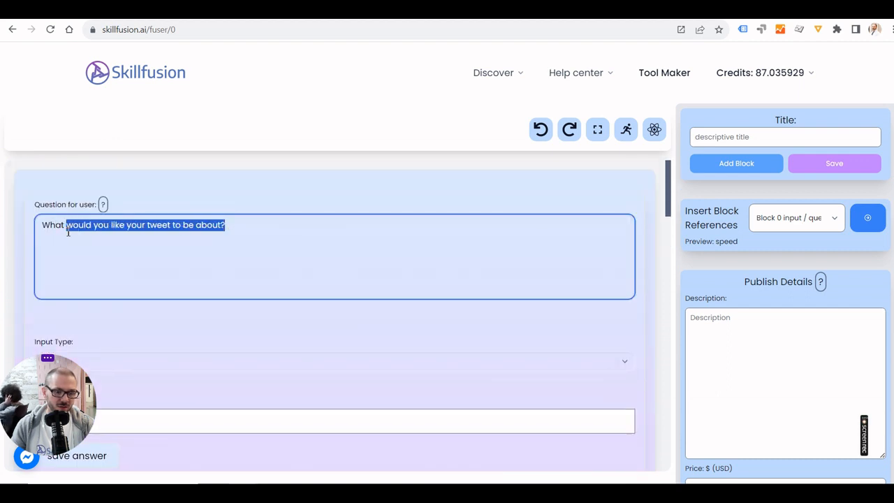
text(is you)
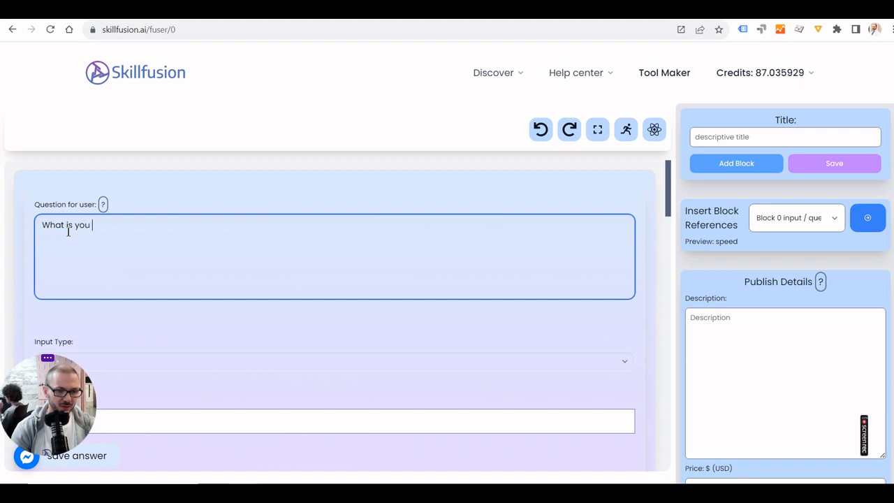
text(r nutr)
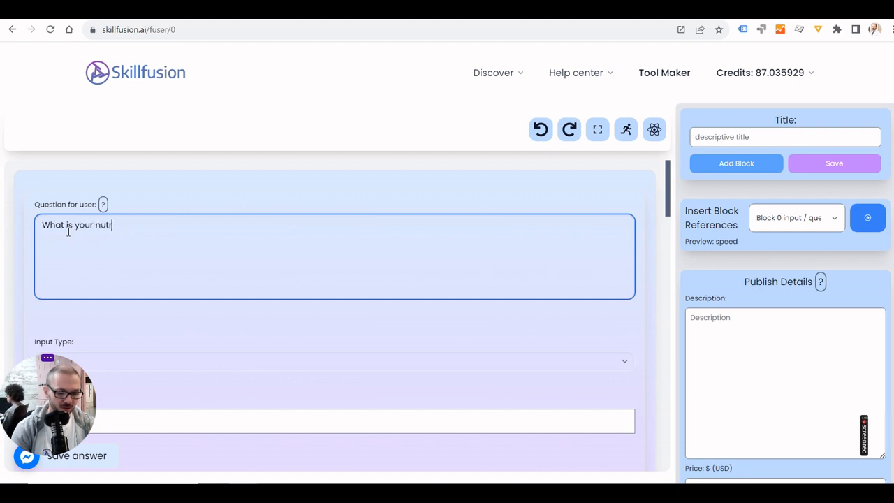
text(ition goal)
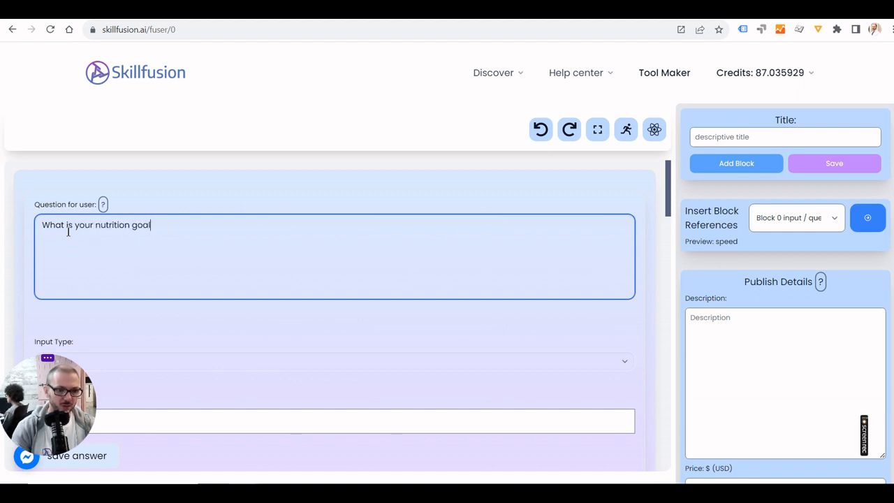
Replace Block 0's test answer with "lose weight" and save it
scroll(126, 253, down, 2)
drag(100, 305, 42, 304)
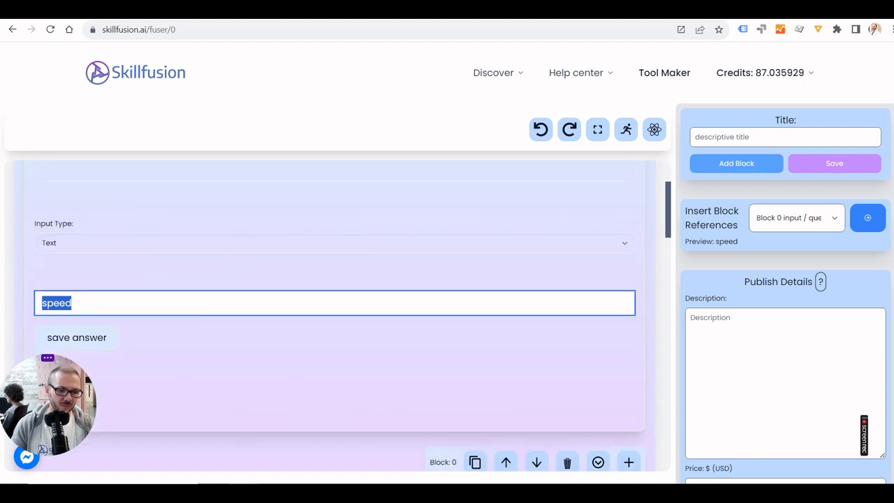
text(lose w)
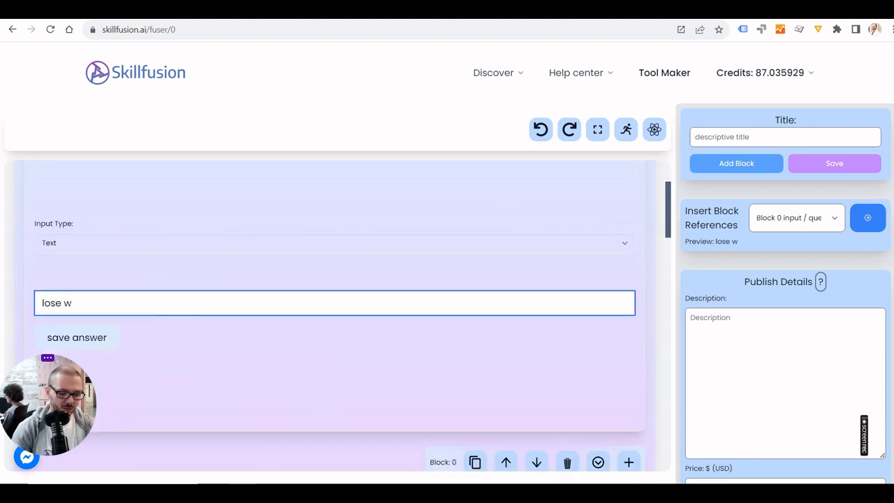
text(eih)
key(BackSpace)
text(g)
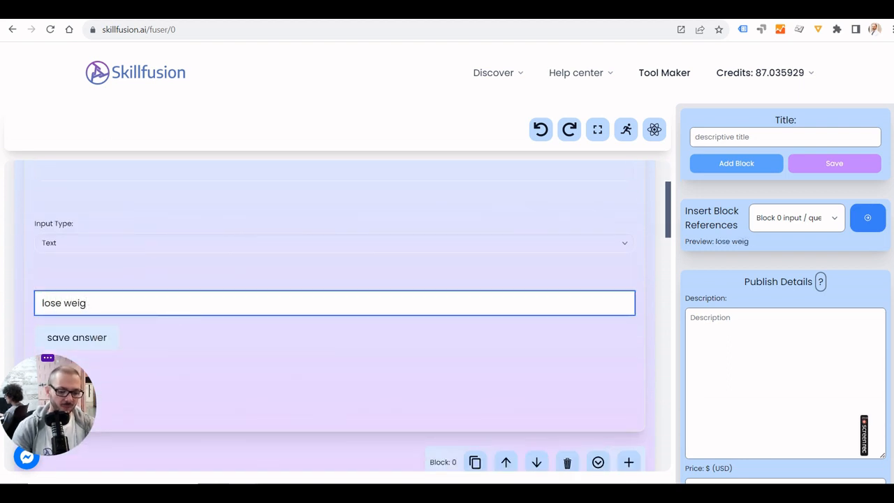
text(tht)
scroll(91, 311, down, 2)
click(110, 231)
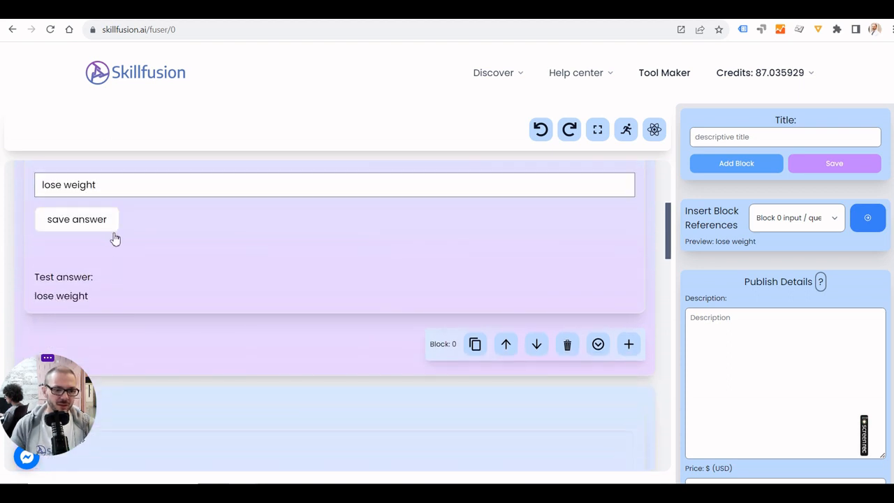
Test the Embeddings Block with the saved answer and check the returned food output
scroll(114, 274, down, 5)
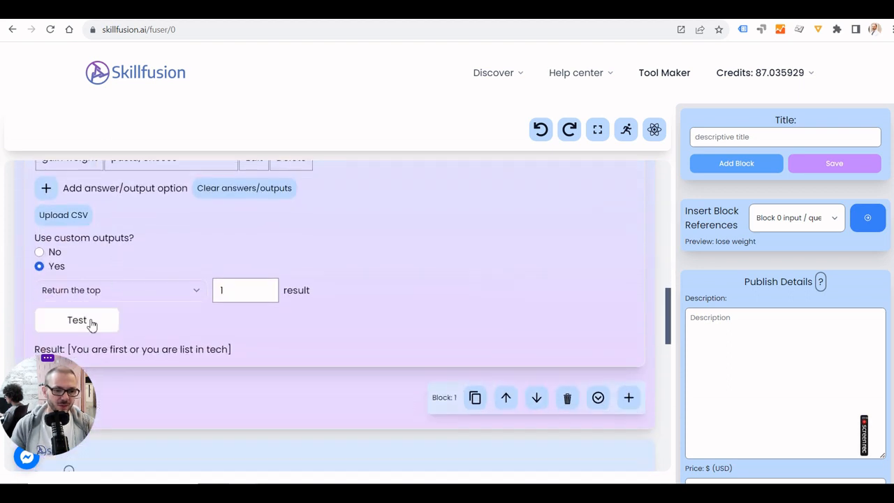
click(77, 320)
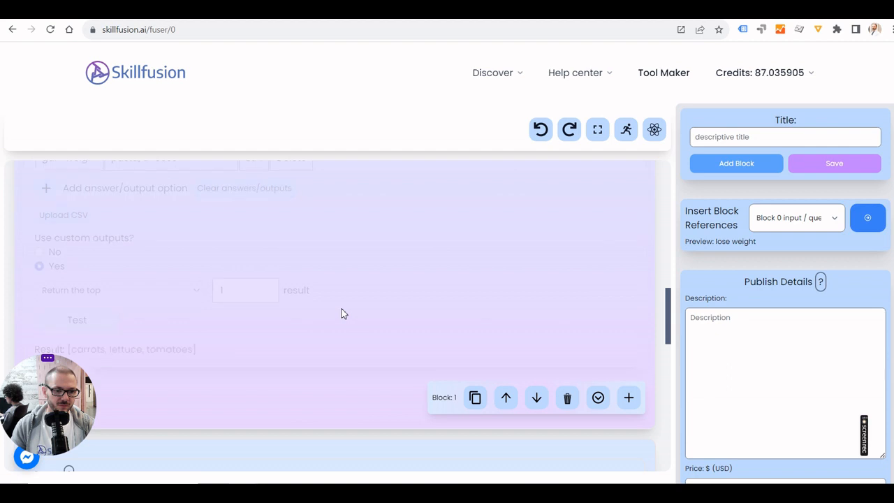
scroll(142, 254, down, 2)
drag(220, 236, 53, 233)
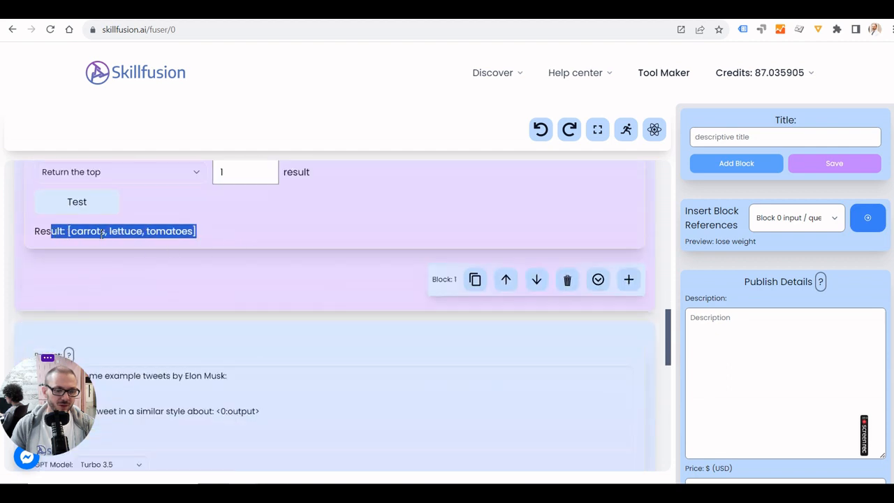
click(229, 240)
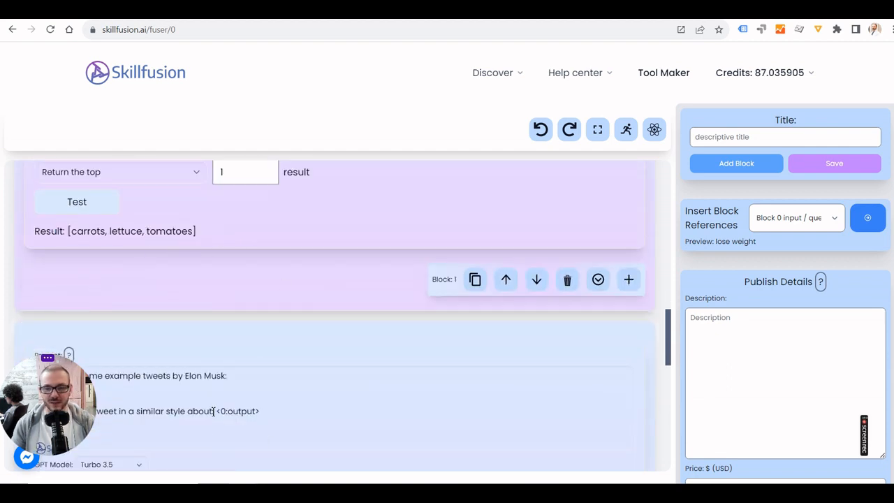
Try the random results mode in the Embeddings Block and switch back to returning the top result
scroll(206, 412, up, 5)
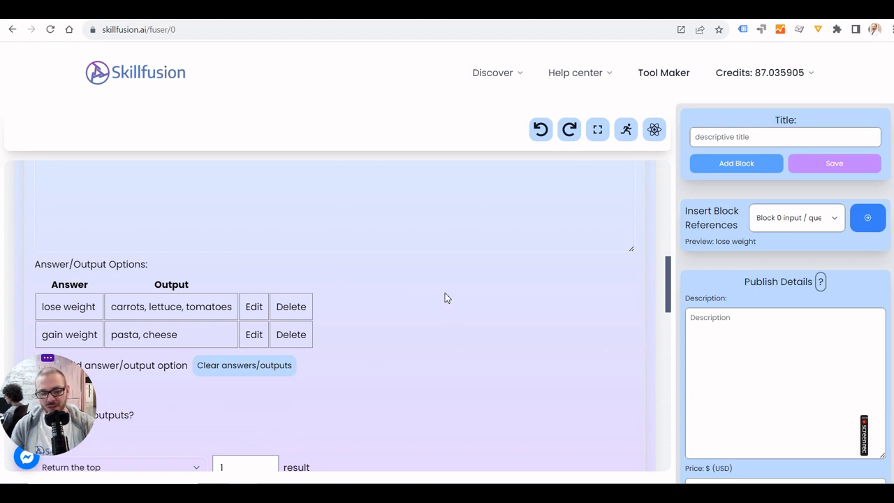
scroll(445, 297, down, 3)
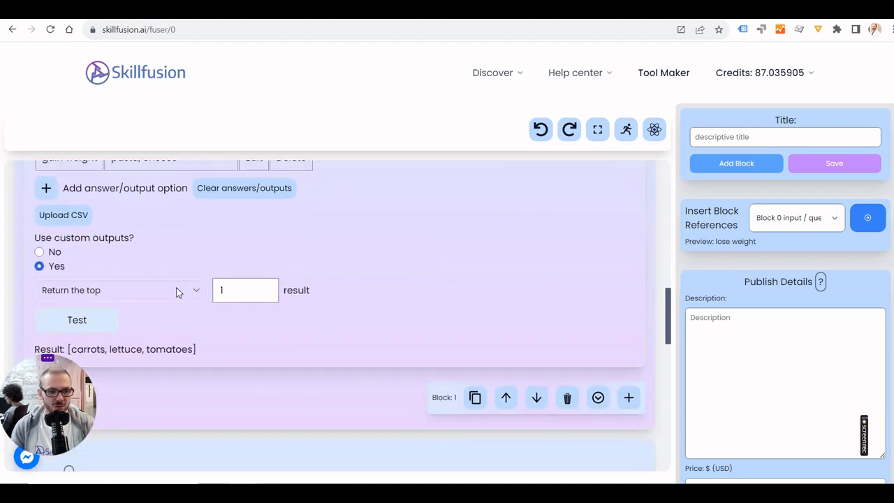
click(177, 292)
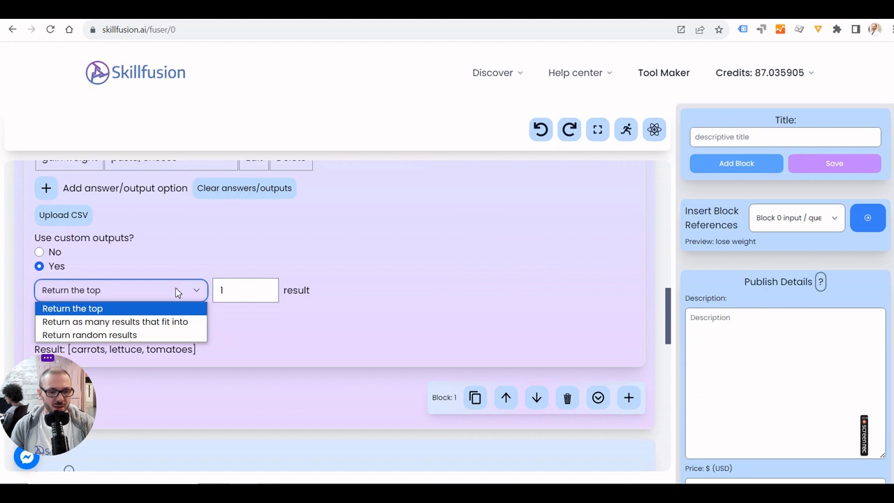
click(126, 335)
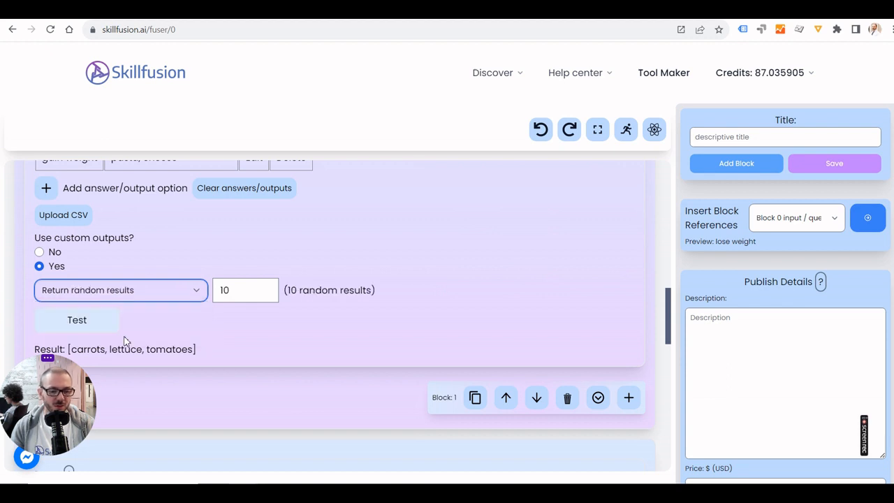
click(158, 299)
click(140, 309)
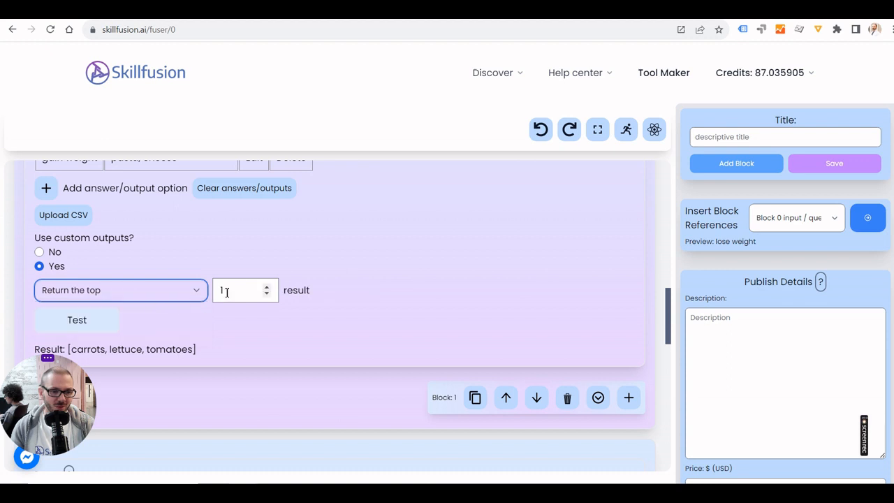
click(227, 292)
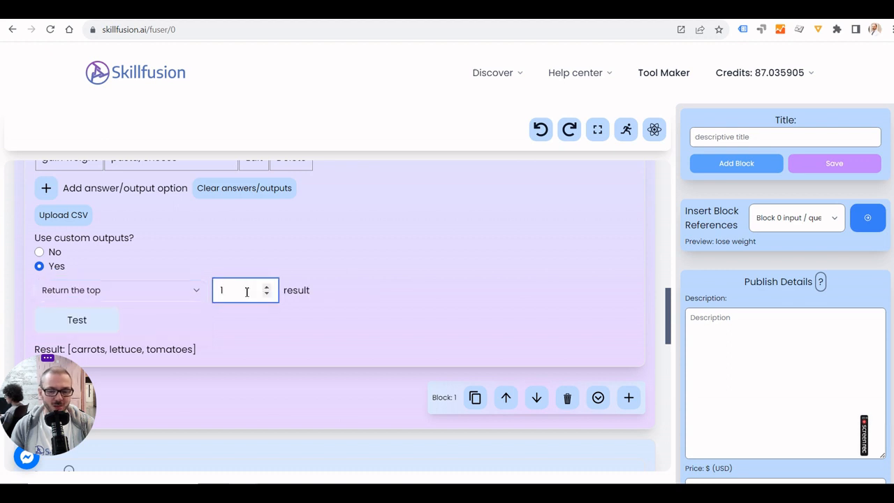
Set the Embeddings Block to return as many results as fit into 2000 words
click(149, 290)
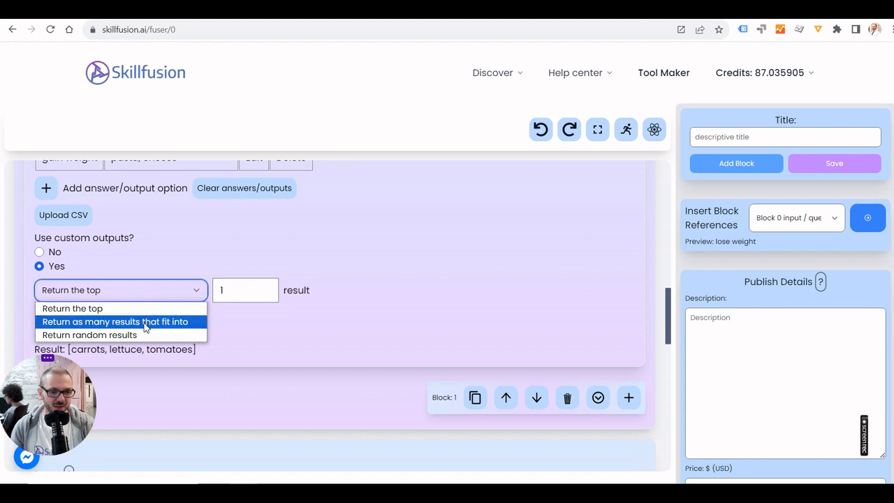
click(145, 322)
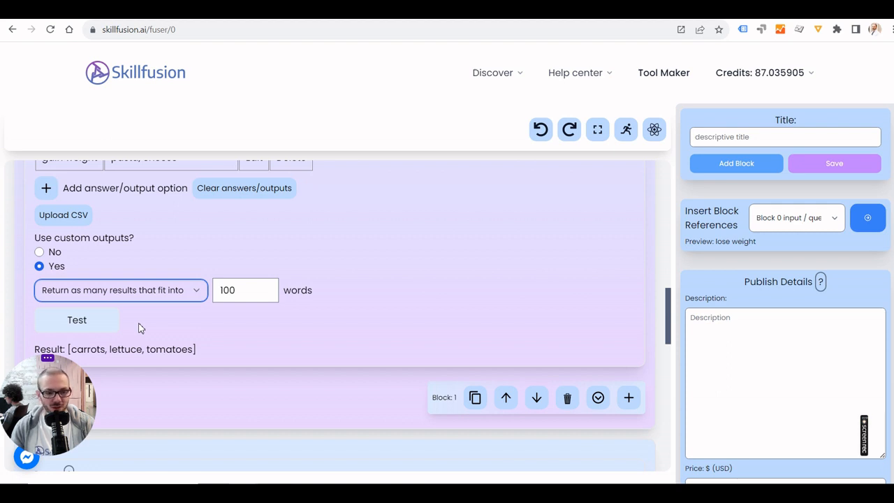
scroll(190, 295, up, 1)
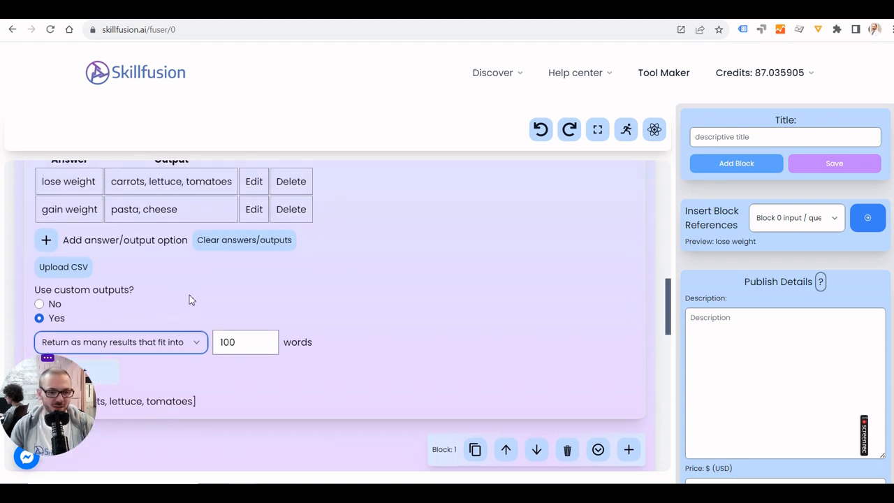
click(254, 345)
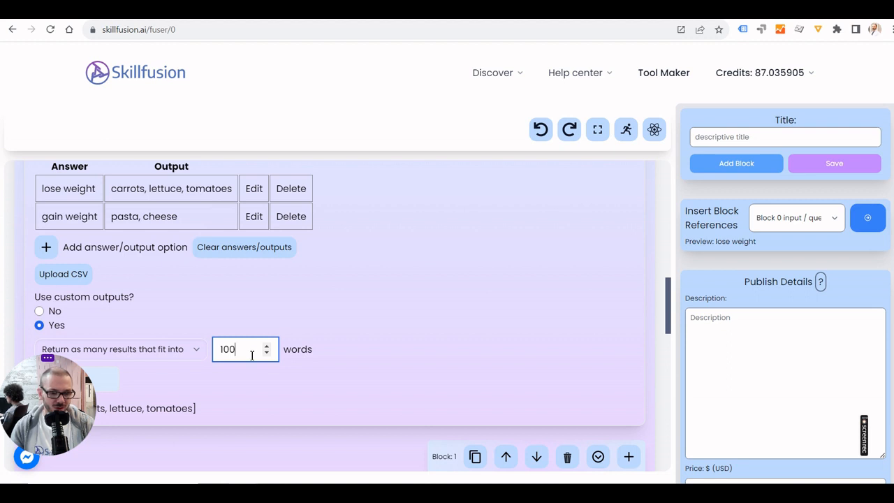
drag(244, 355, 209, 358)
text(1)
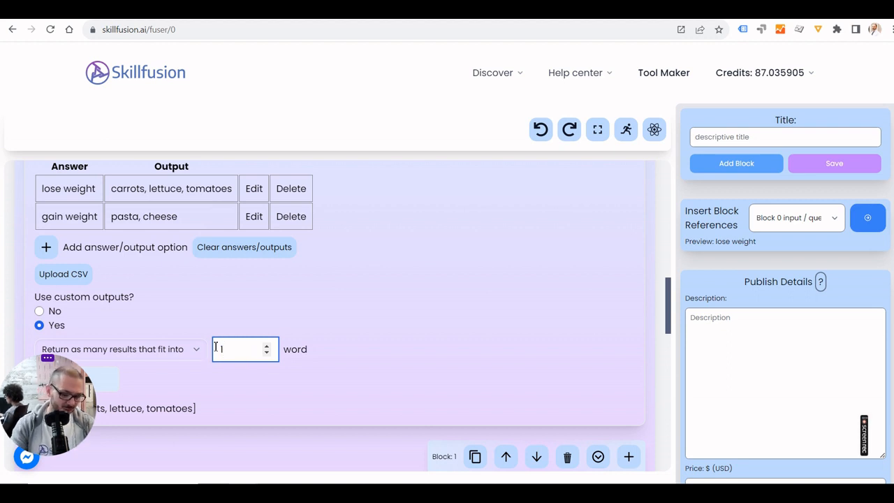
key(BackSpace)
text(2000)
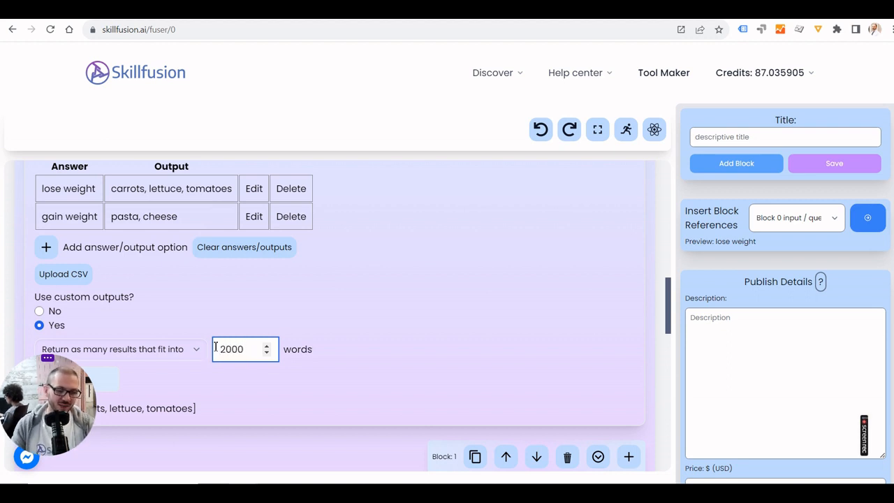
scroll(230, 325, down, 1)
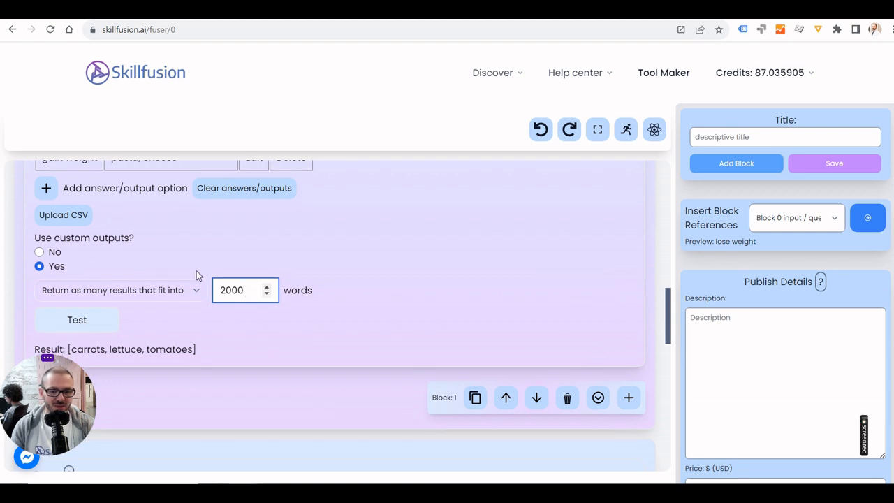
Switch the Embeddings Block's return mode to random results
click(163, 296)
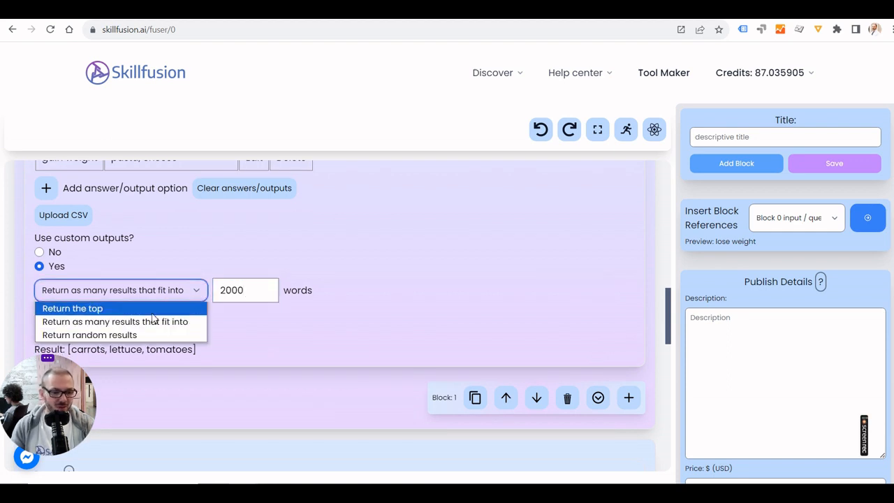
click(140, 334)
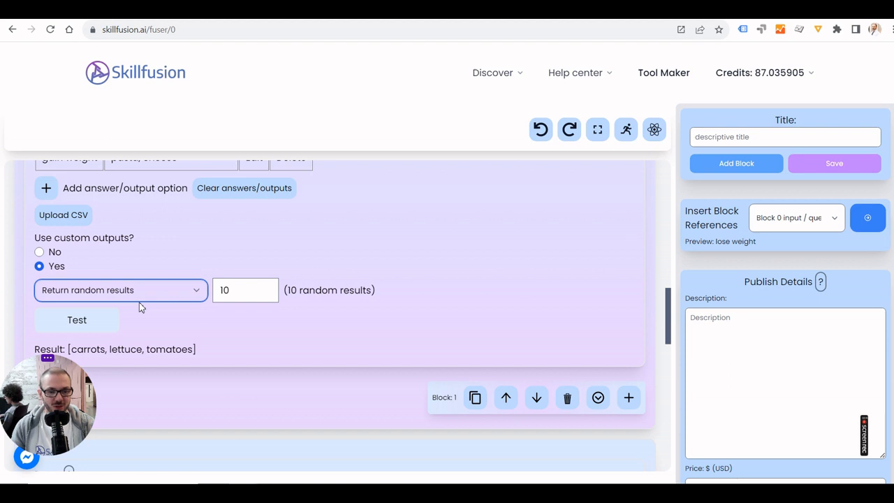
scroll(392, 283, up, 3)
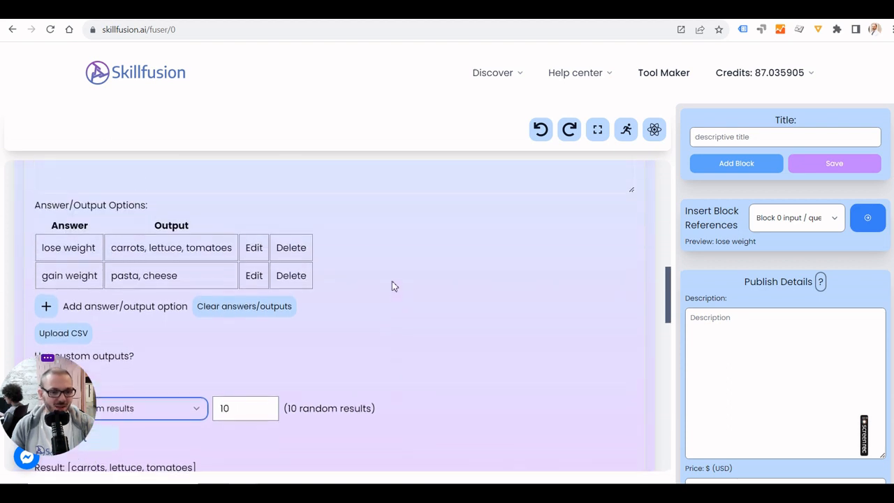
scroll(392, 281, up, 2)
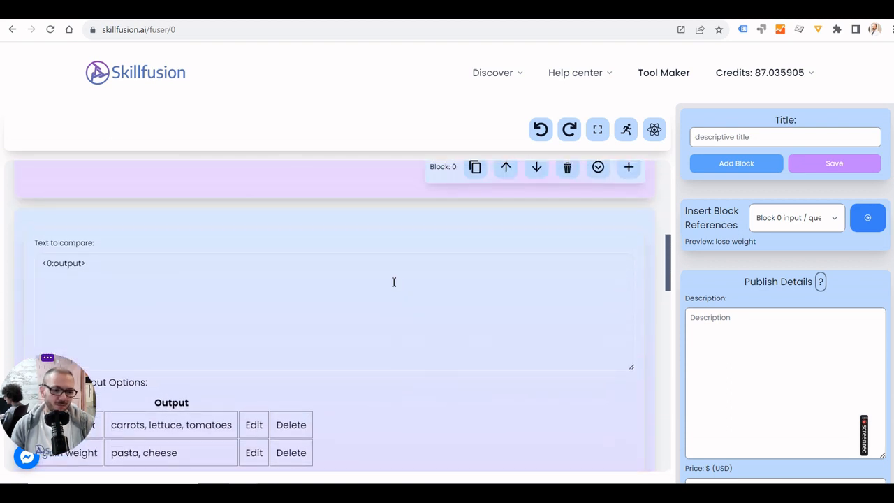
Delete the tweet-writing prompt block that follows the Embeddings Block
scroll(350, 286, down, 2)
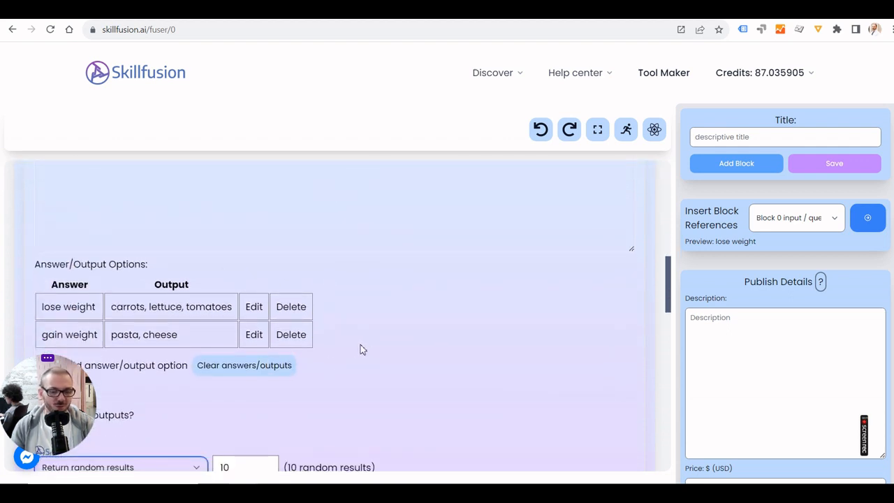
scroll(362, 349, down, 1)
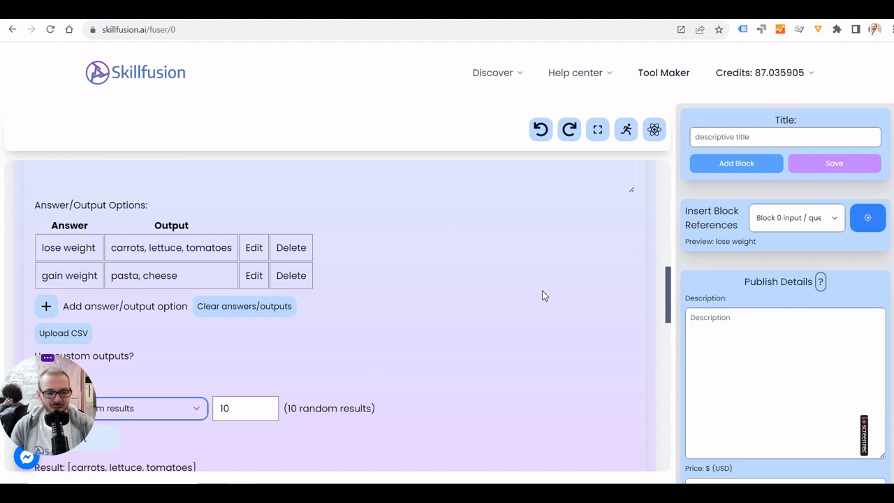
scroll(403, 309, down, 1)
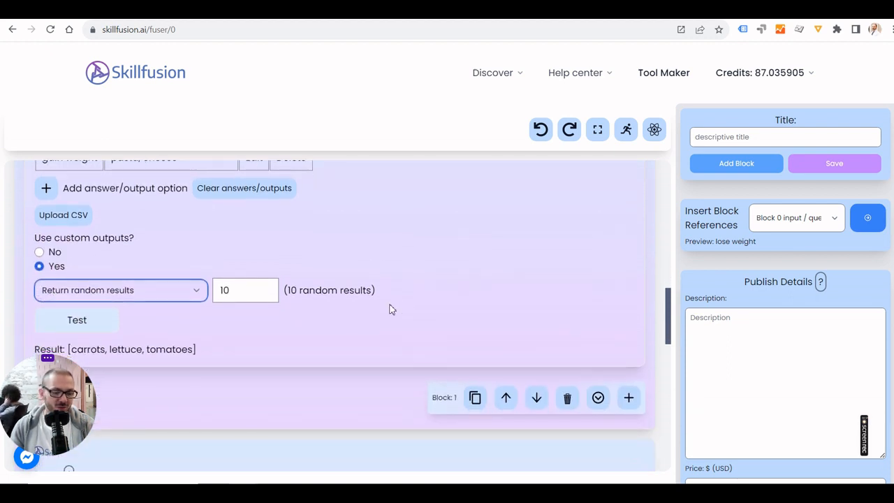
scroll(116, 227, up, 1)
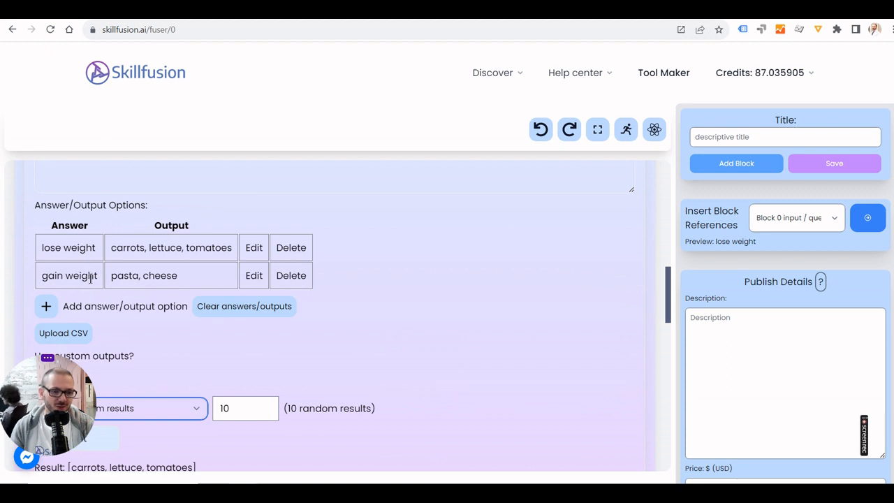
scroll(91, 279, down, 7)
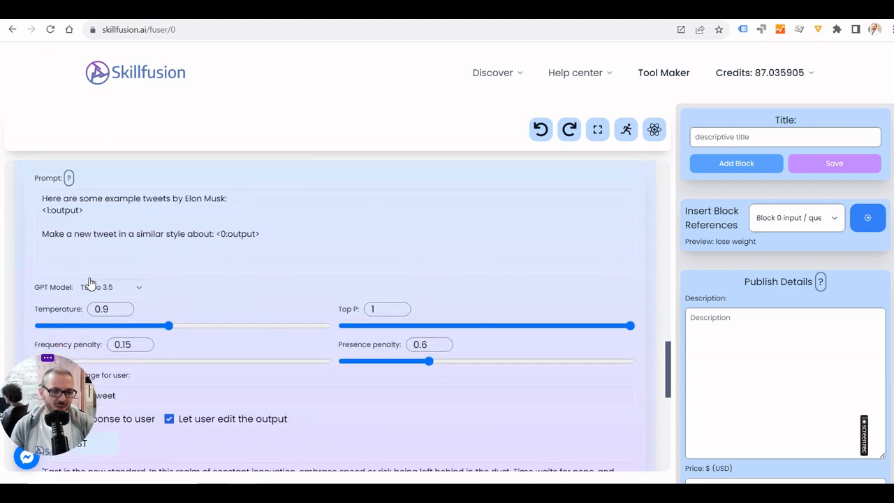
scroll(512, 310, down, 3)
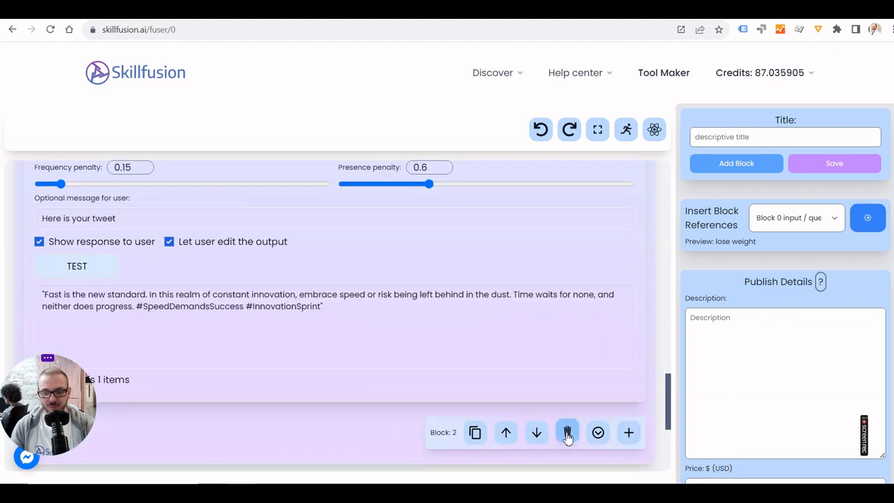
click(567, 433)
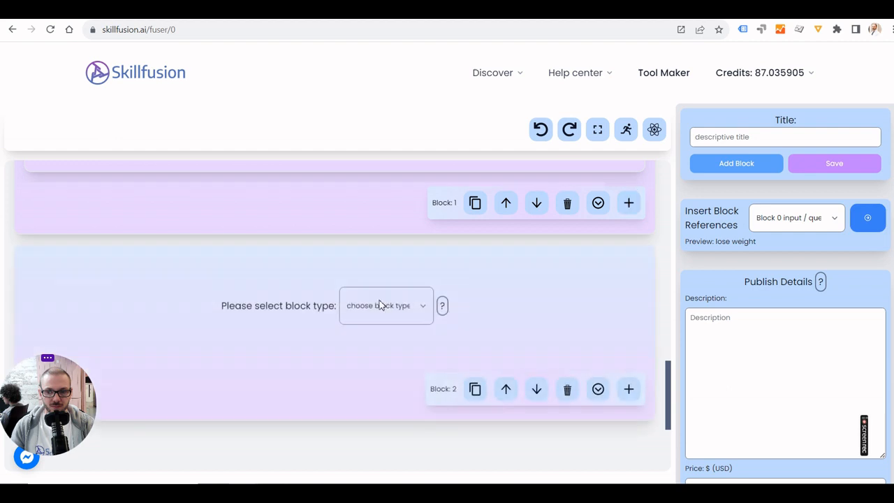
Make the empty last block a User Question and enter the question text "What do you think of:"
click(379, 306)
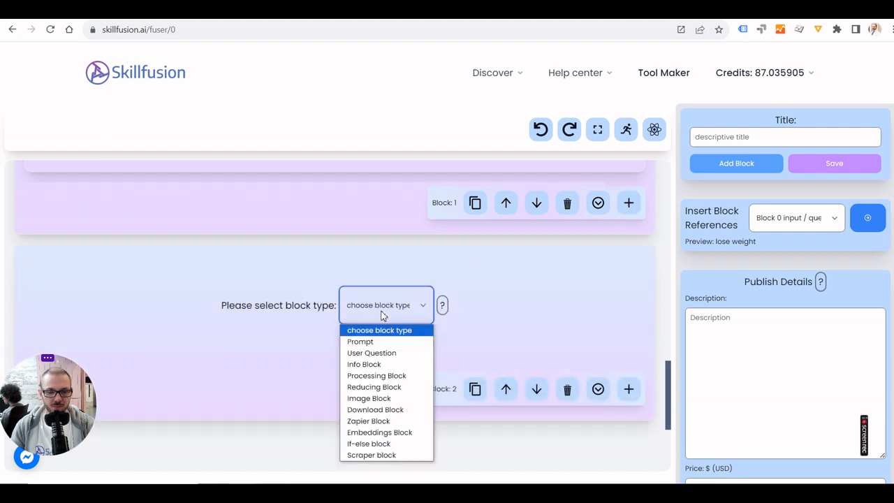
click(372, 352)
text(W)
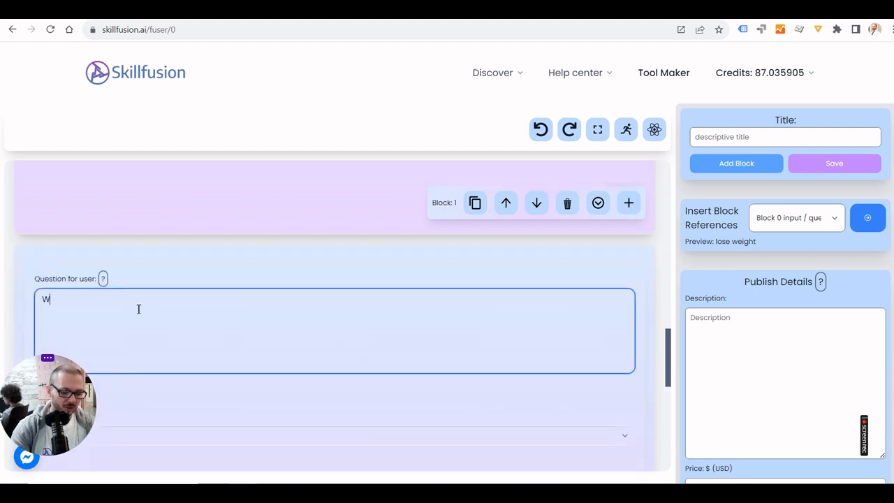
text(hat do you t)
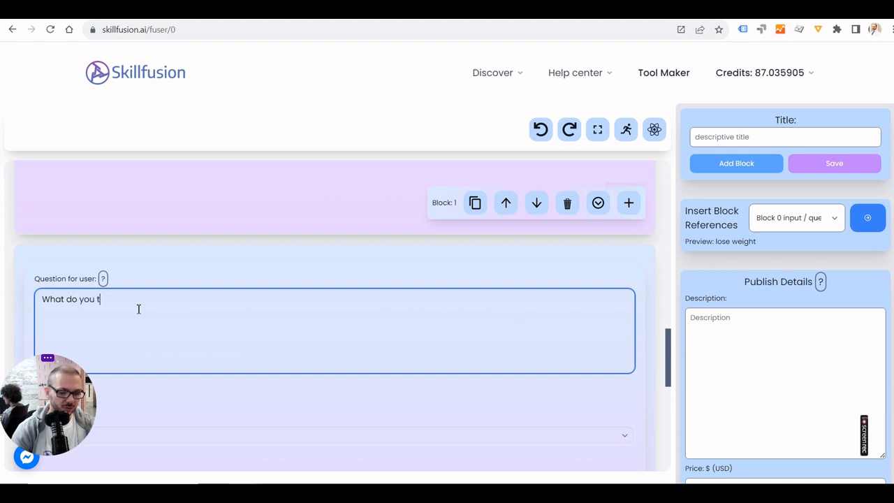
text(hink of:)
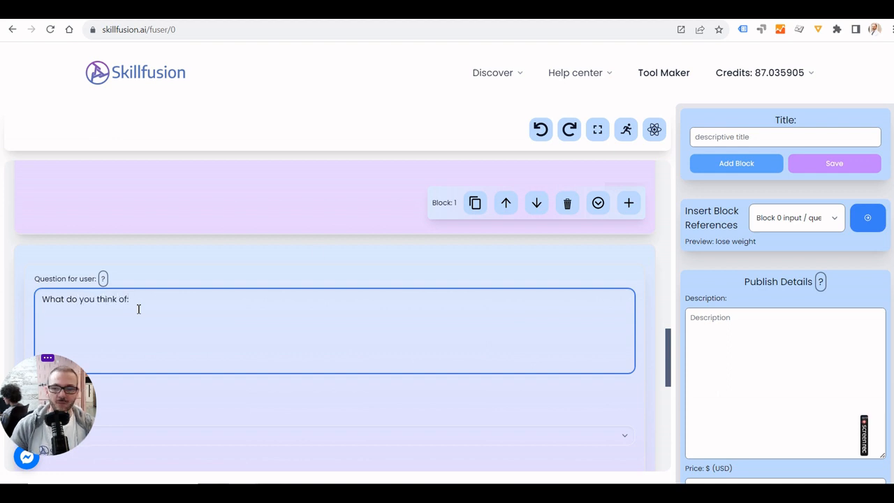
Insert the Block 1 output reference on a new line beneath the question text
click(790, 222)
click(781, 274)
click(224, 314)
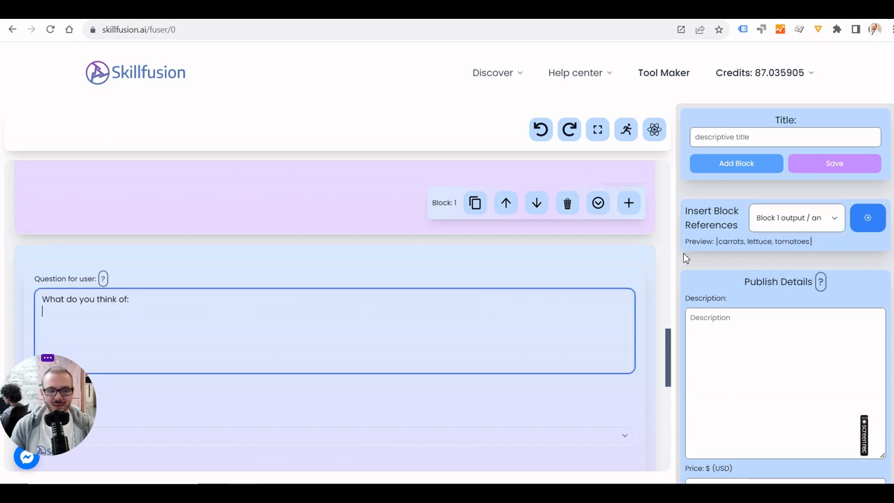
click(866, 222)
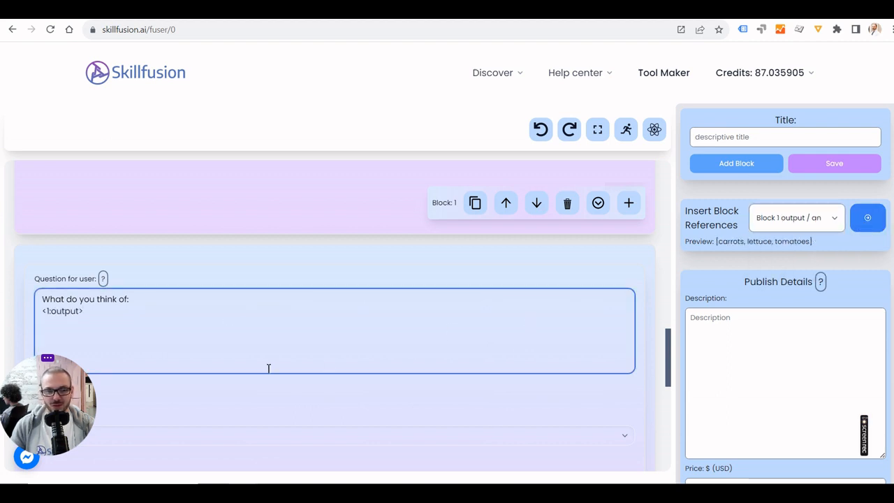
Set the new question's input type to Multiple choice (one answer)
scroll(218, 338, down, 1)
scroll(218, 338, down, 2)
scroll(217, 341, up, 1)
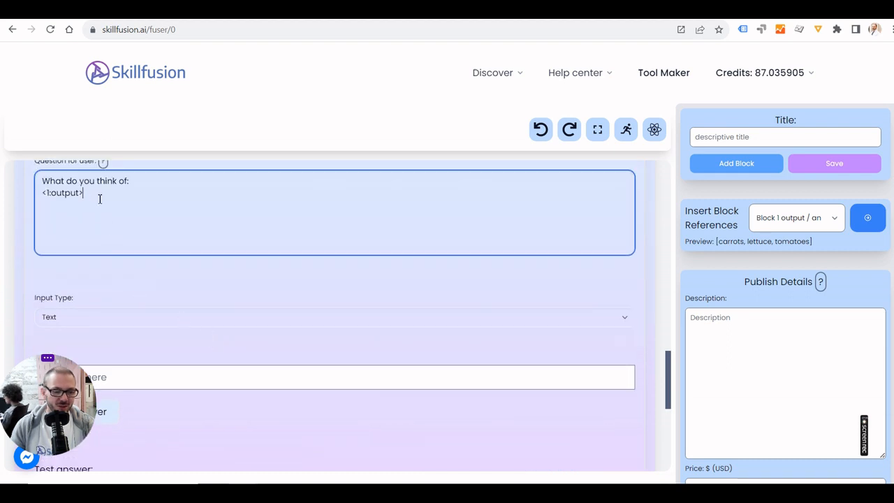
scroll(111, 202, up, 5)
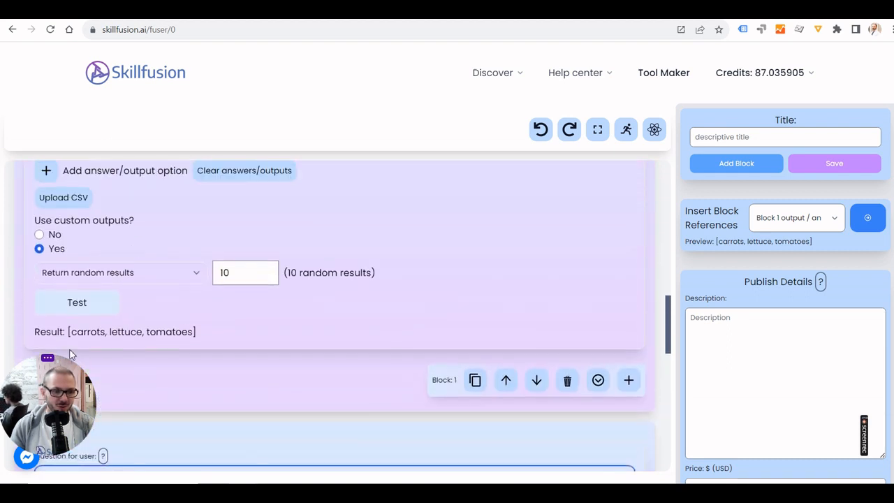
scroll(257, 333, down, 5)
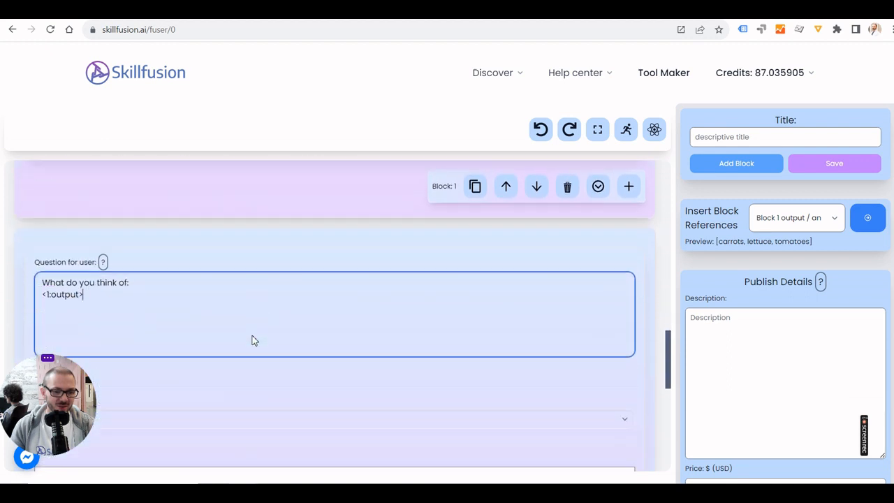
scroll(213, 334, down, 1)
click(66, 258)
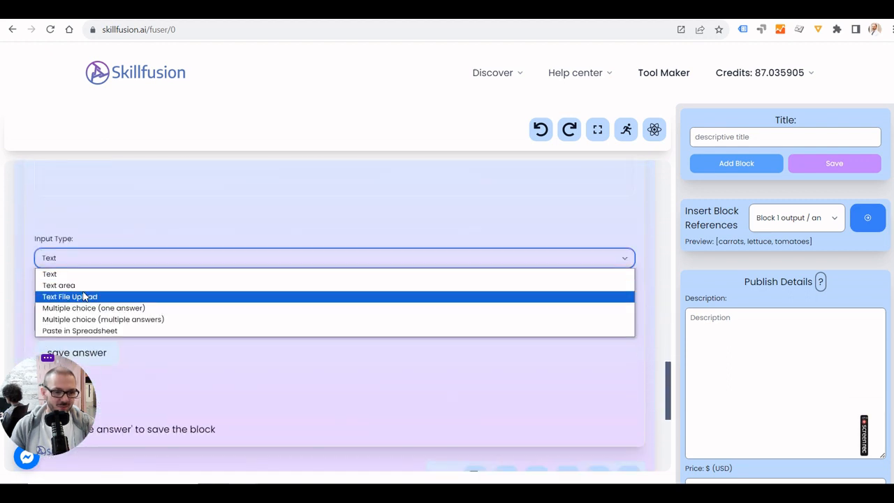
click(90, 309)
Add "yes please" as the first answer option of the multiple-choice question
scroll(220, 319, down, 2)
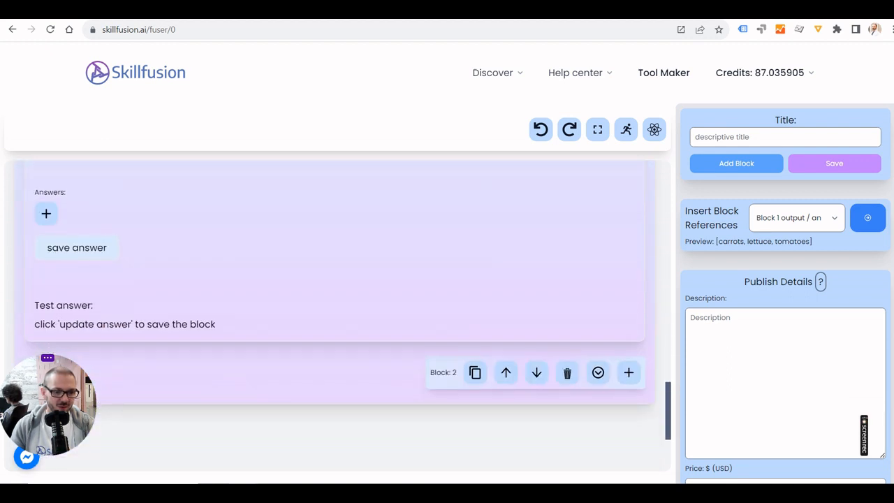
click(46, 213)
click(111, 227)
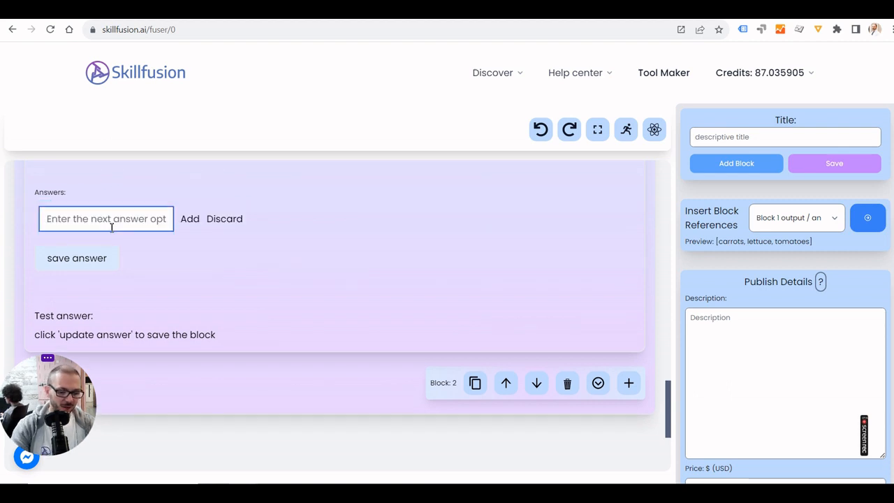
text(y)
key(BackSpace)
text(yes )
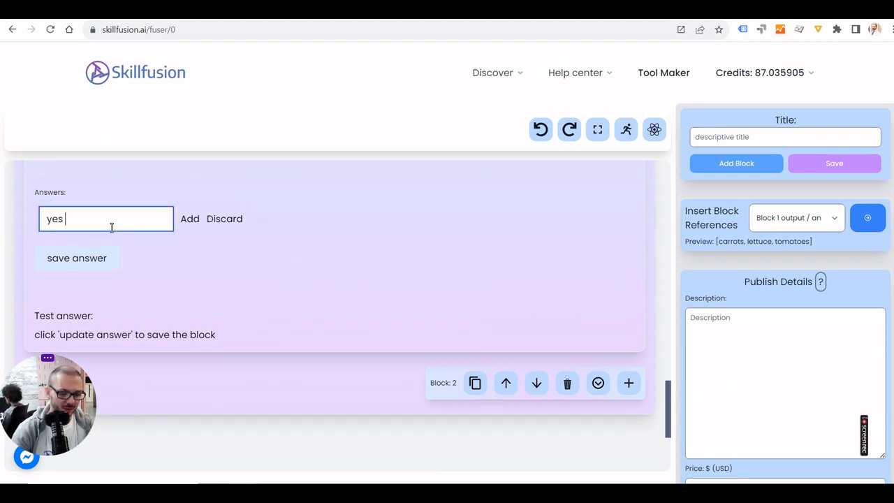
text(please)
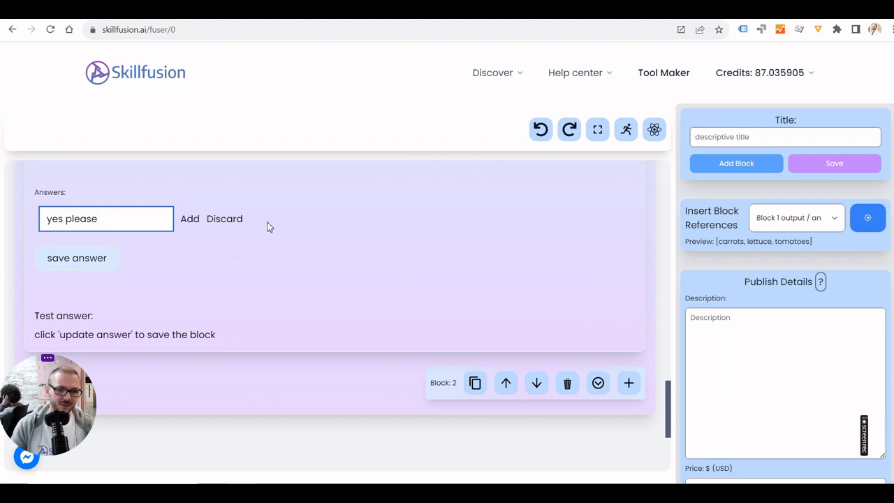
click(189, 218)
Add "no way" as the second answer option and save the block's test answer
click(47, 225)
click(101, 233)
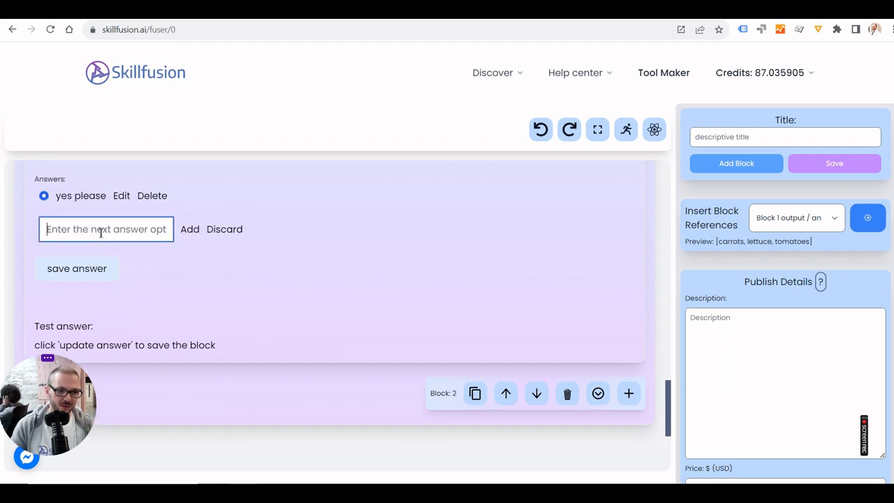
text(no way)
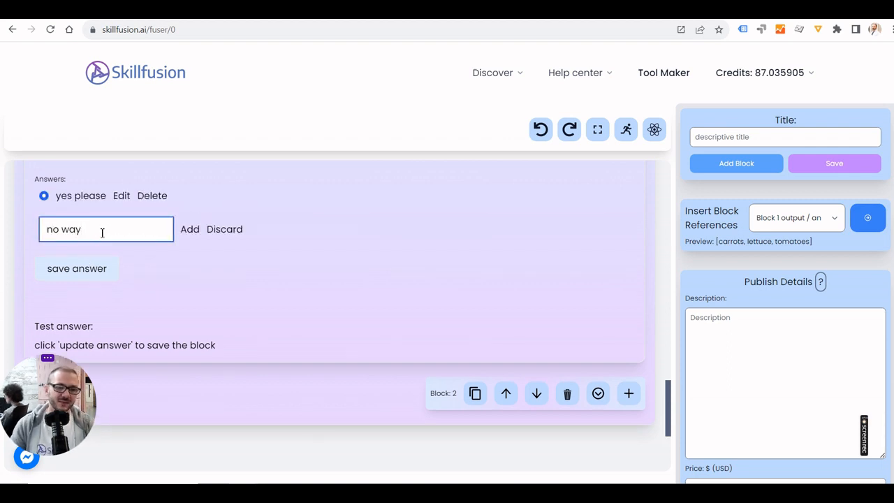
click(186, 232)
click(93, 268)
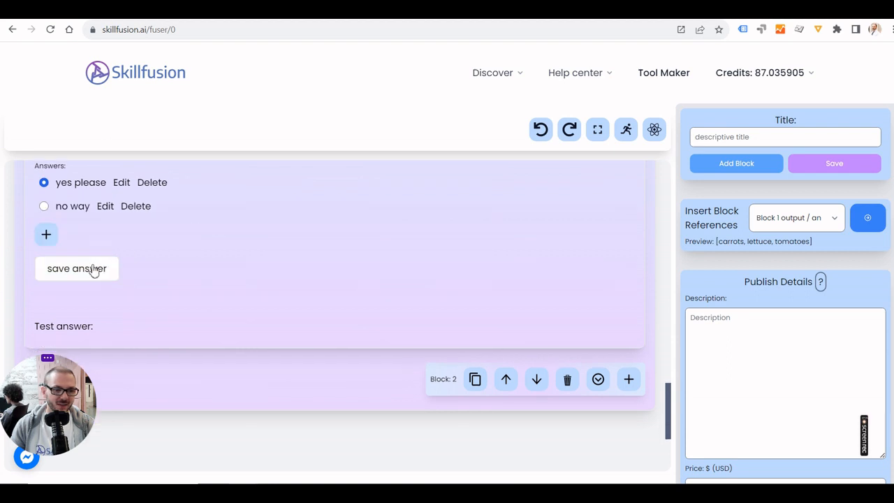
Turn custom outputs off in the Embeddings Block, turn them back on, and check the output column
scroll(353, 311, up, 6)
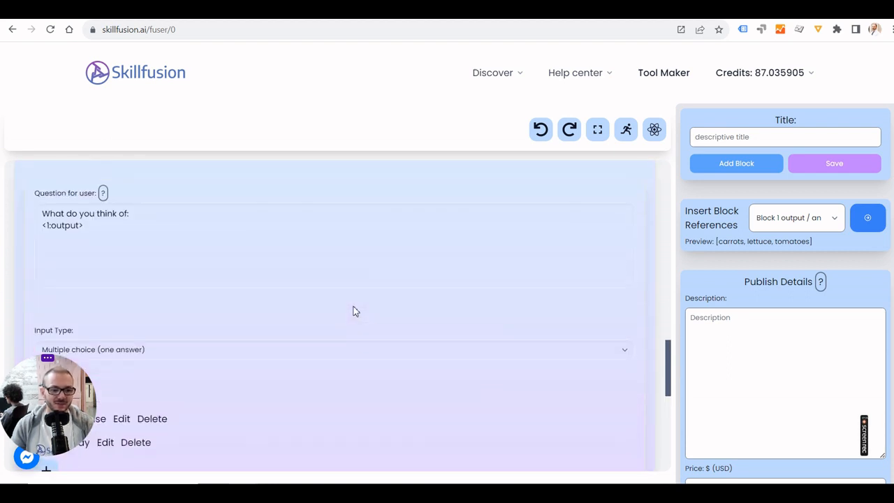
scroll(352, 311, up, 5)
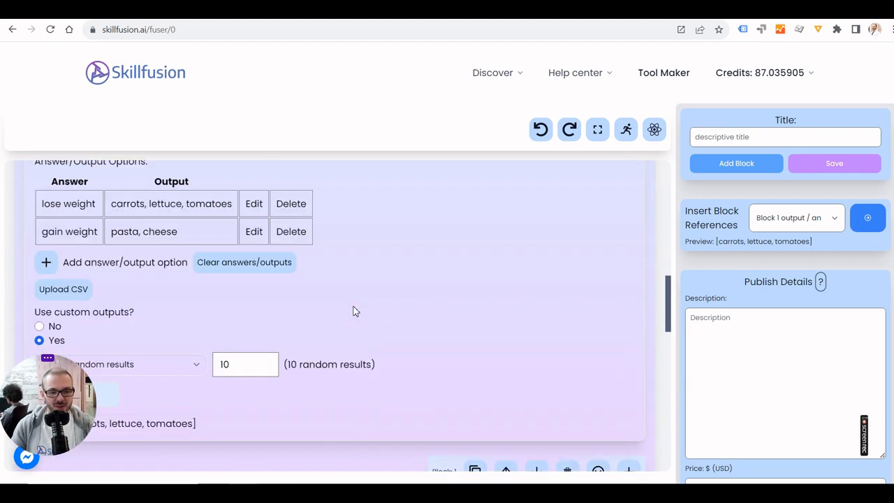
scroll(353, 311, down, 1)
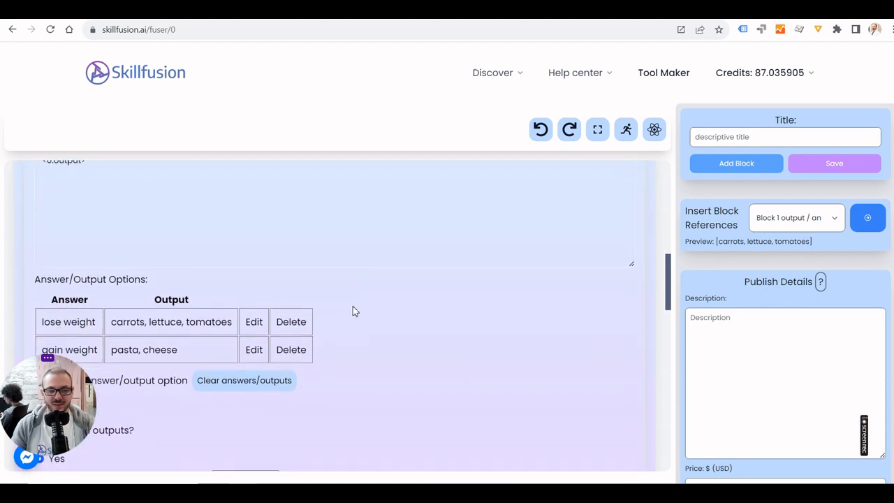
scroll(353, 309, down, 2)
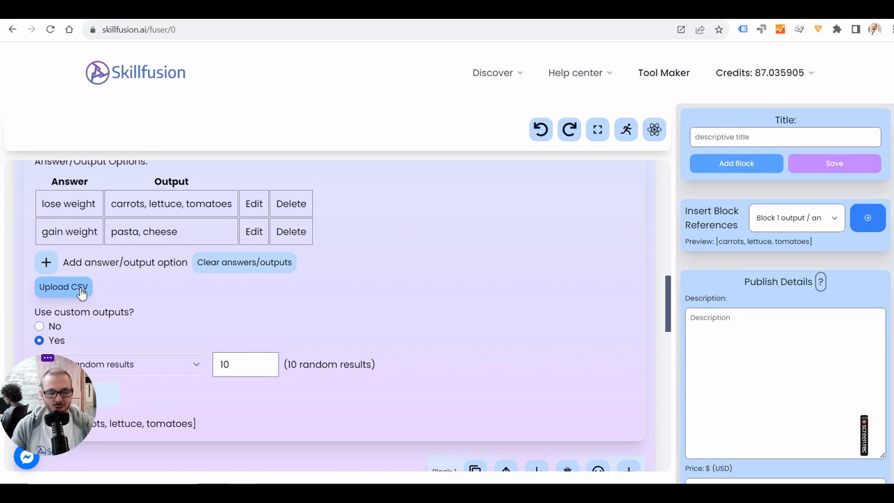
click(39, 326)
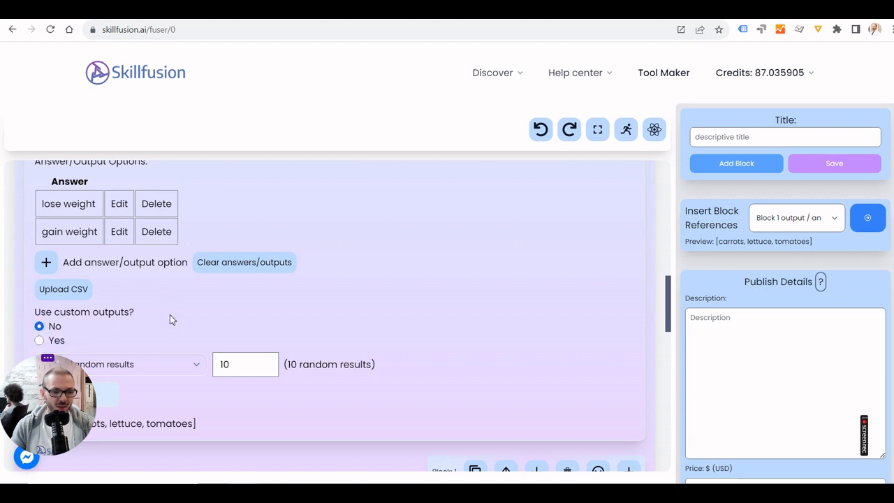
click(40, 341)
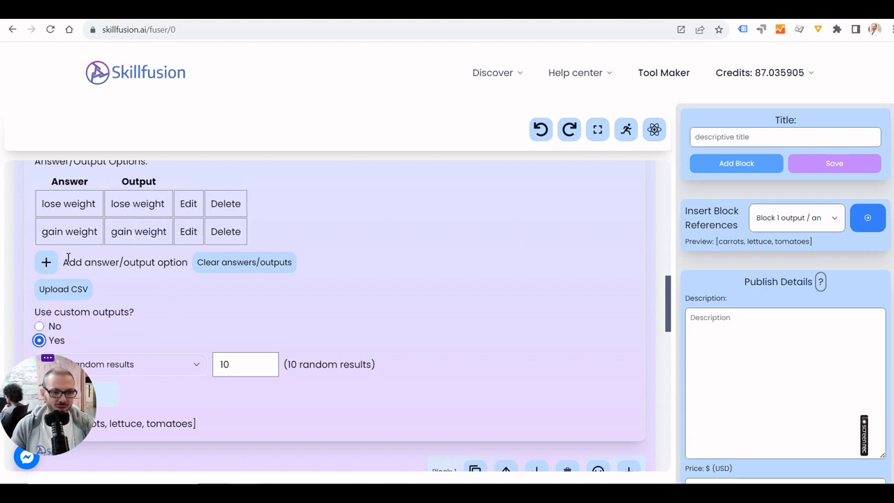
drag(112, 203, 165, 208)
click(148, 243)
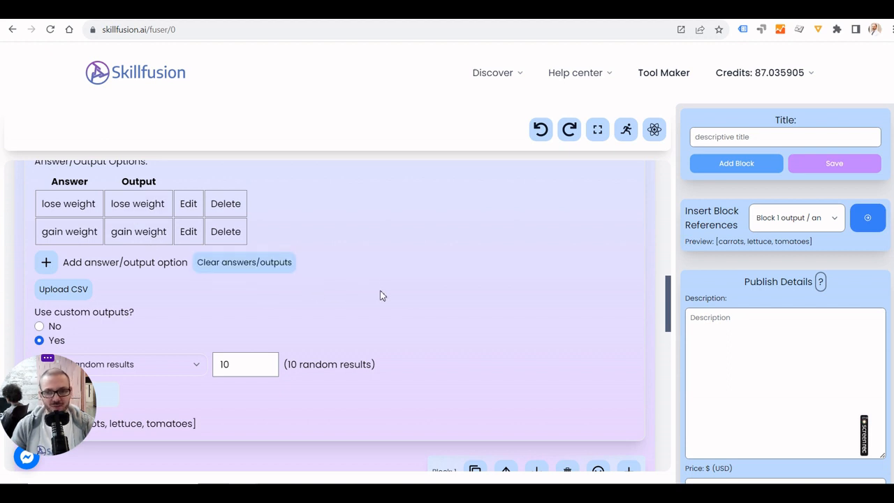
scroll(381, 293, up, 3)
scroll(381, 297, up, 10)
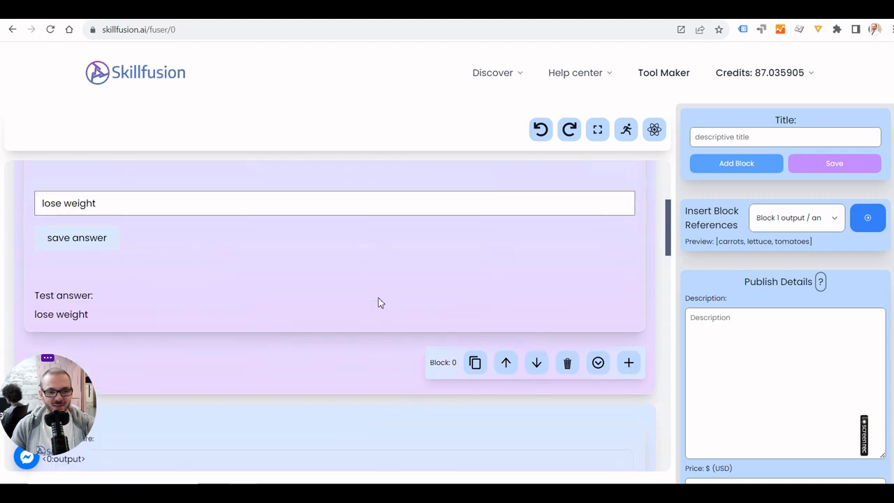